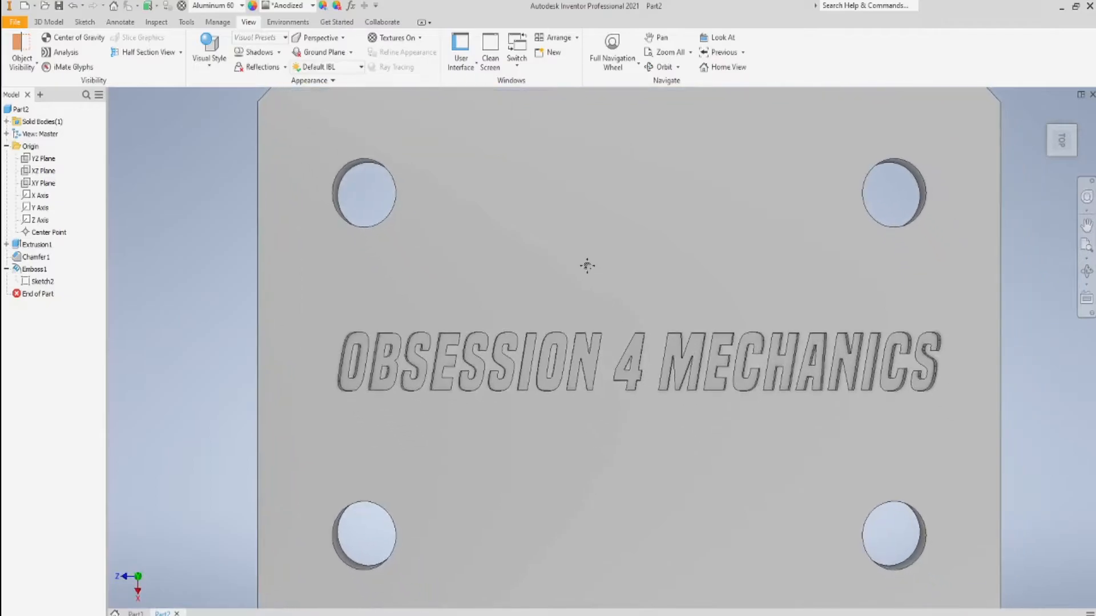
# Create a new part from the Standard.ipt template.
pyautogui.keyDown('shift'); pyautogui.moveTo(694, 333); pyautogui.dragTo(709, 293, button='middle'); pyautogui.keyUp('shift')
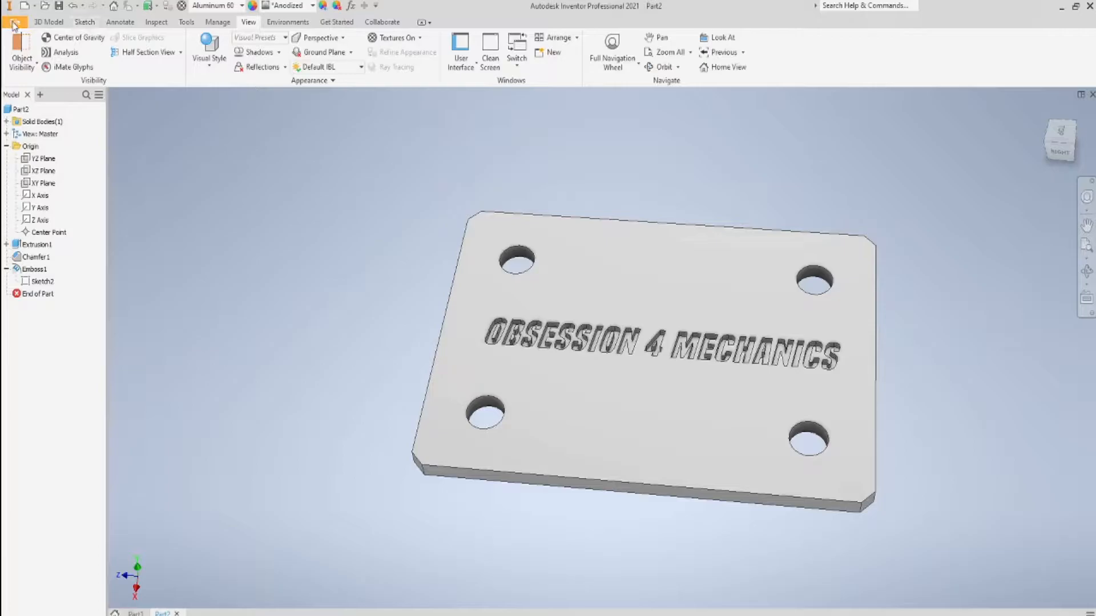
pyautogui.click(15, 24)
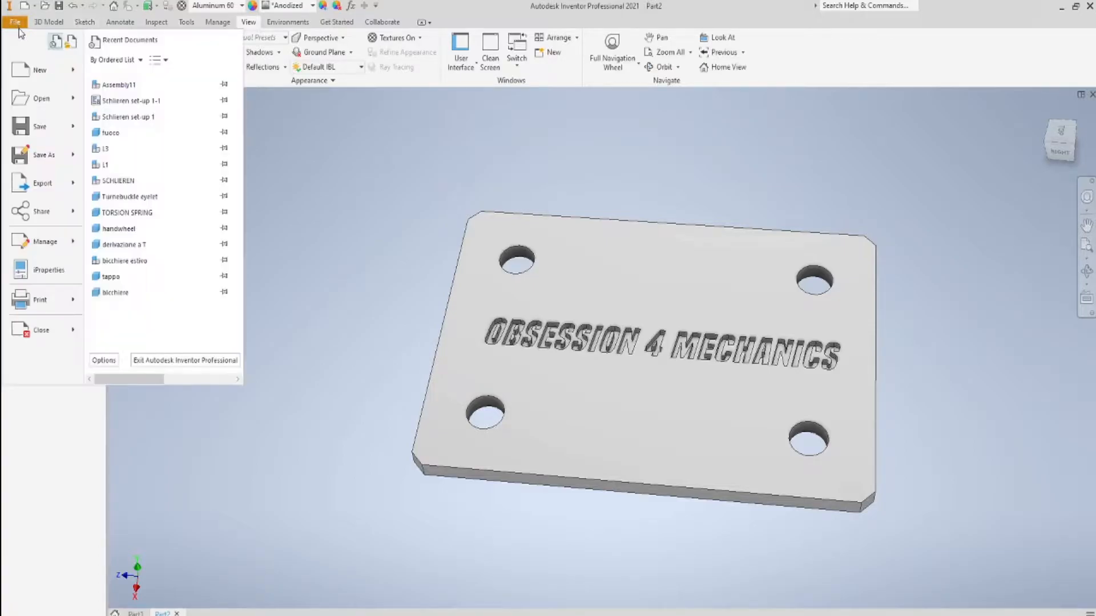
pyautogui.click(36, 69)
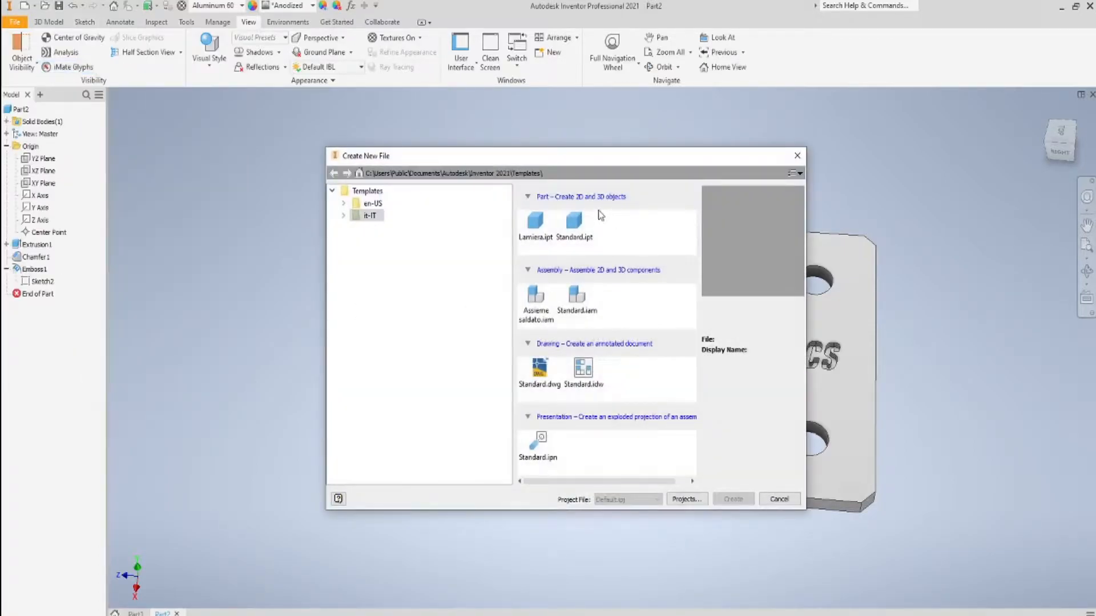
pyautogui.click(574, 223)
pyautogui.click(735, 499)
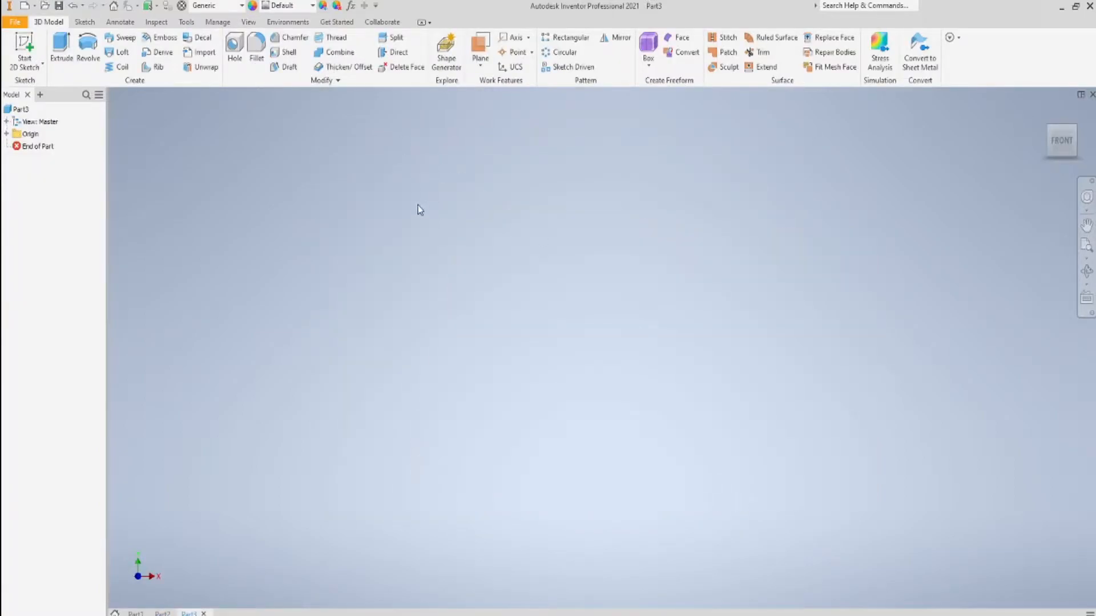
# Start a 2D sketch on the horizontal XZ origin plane and project the X, Y and Z axes into it.
pyautogui.click(24, 44)
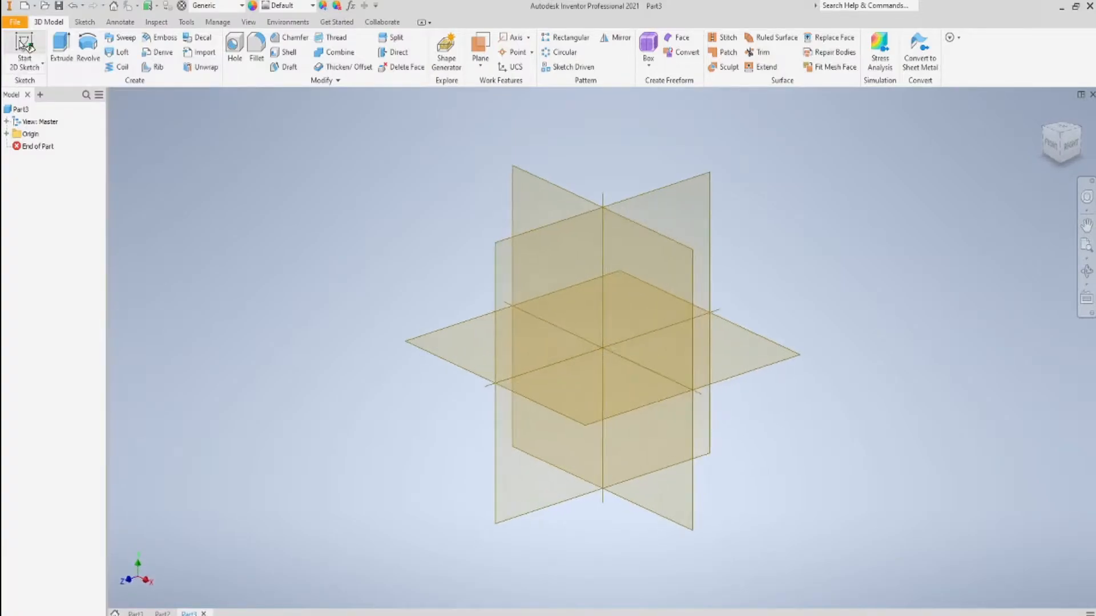
pyautogui.click(472, 333)
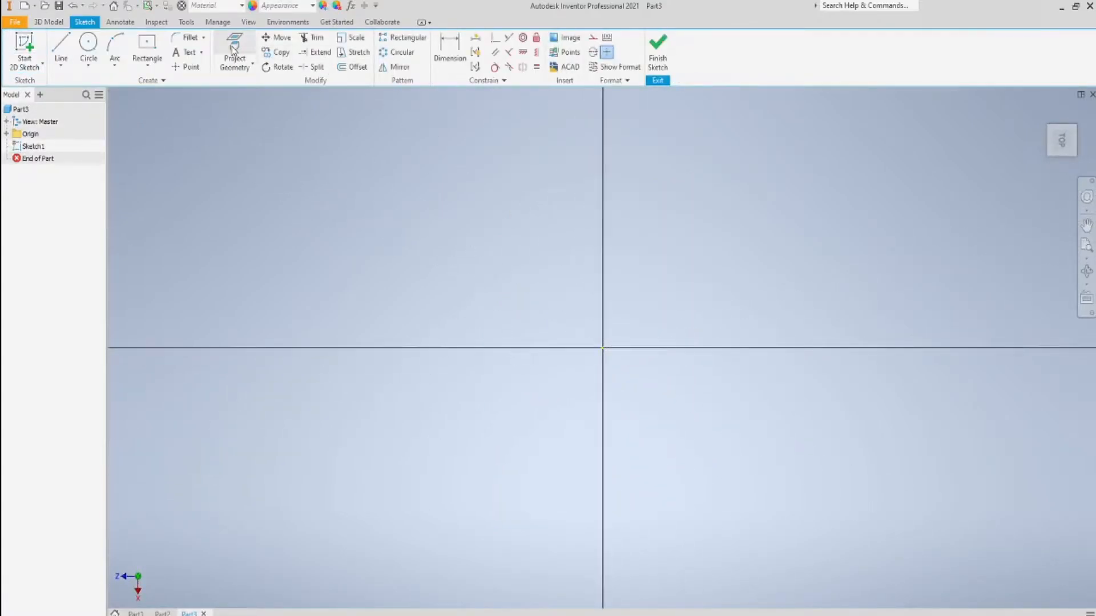
pyautogui.click(234, 49)
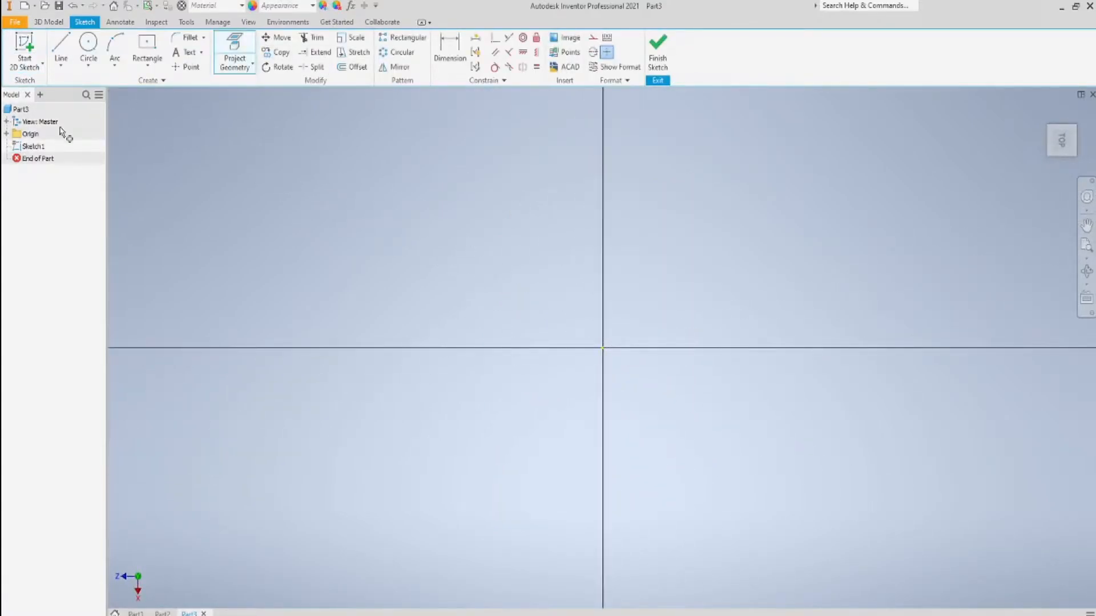
pyautogui.click(6, 134)
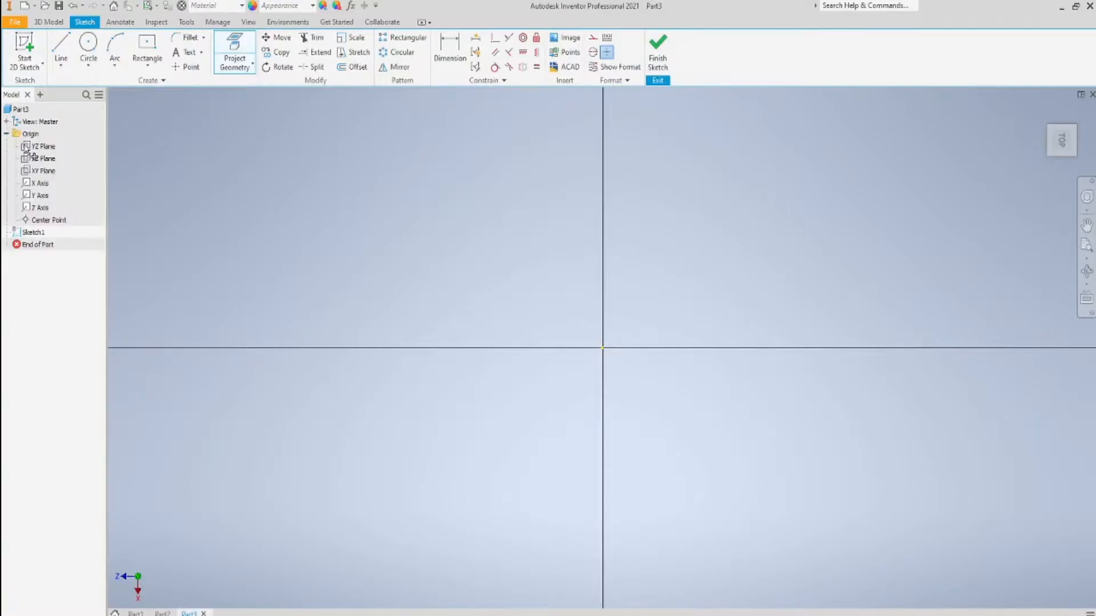
pyautogui.click(41, 184)
pyautogui.click(41, 195)
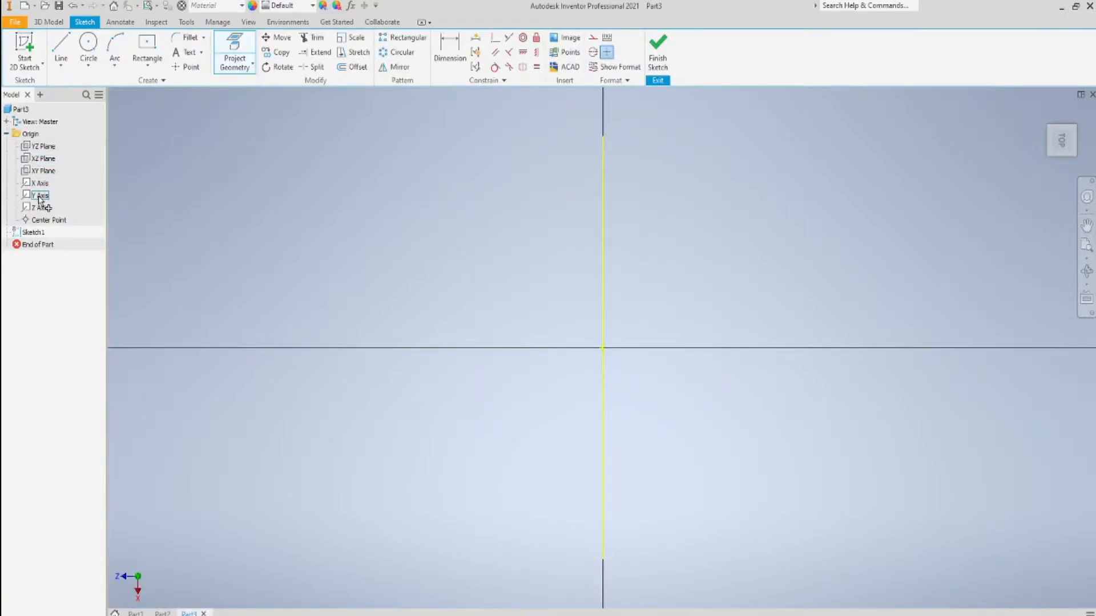
pyautogui.click(38, 209)
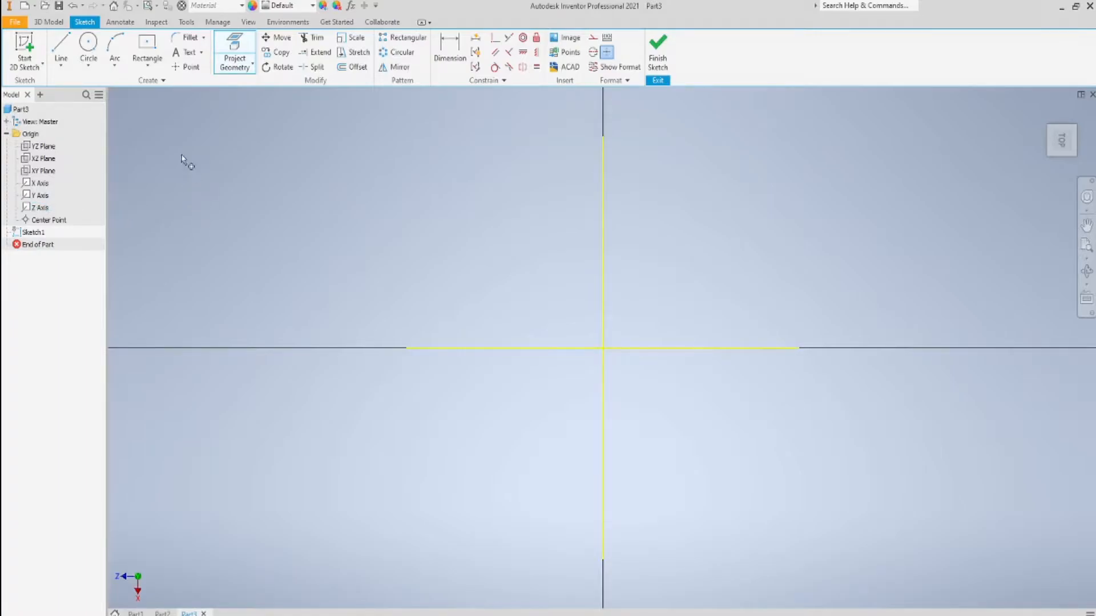
# Sketch a center rectangle of about 55.6 by 24.8 mm centred on the origin.
pyautogui.click(149, 46)
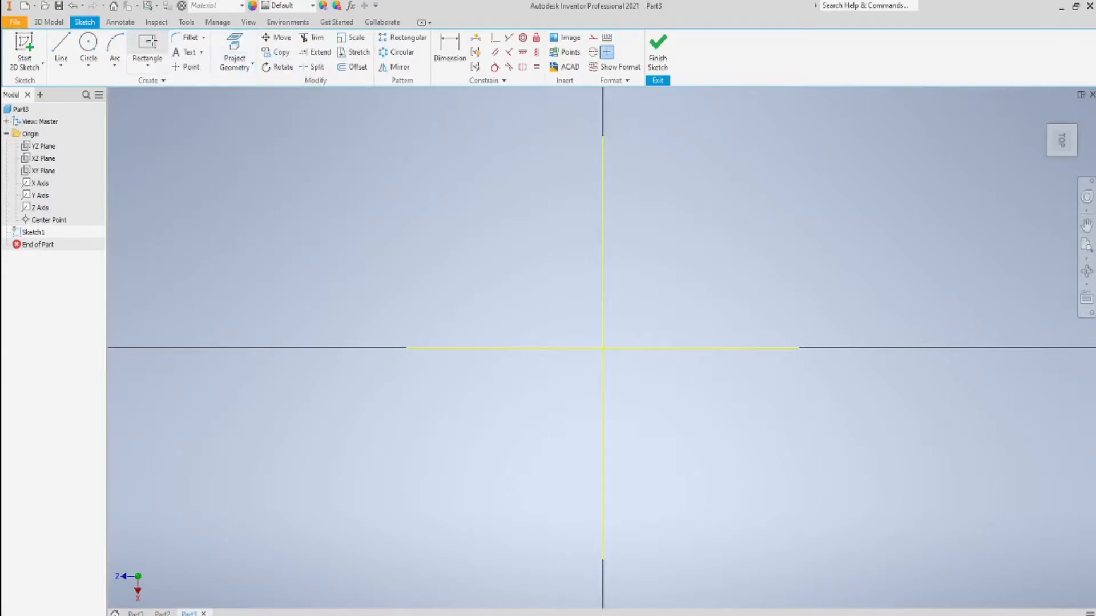
pyautogui.click(603, 348)
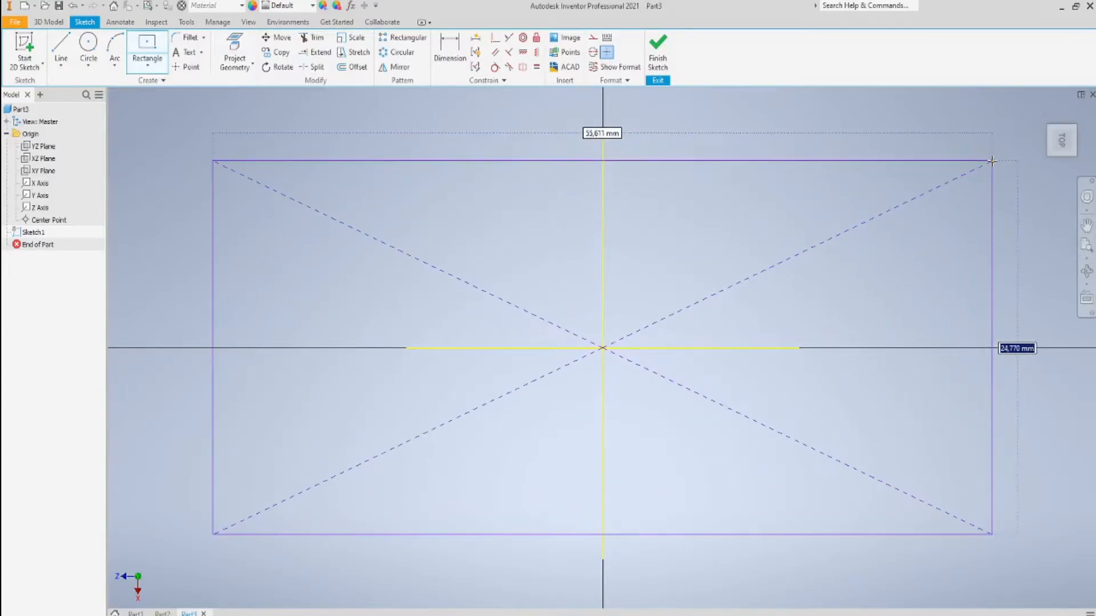
pyautogui.click(992, 161)
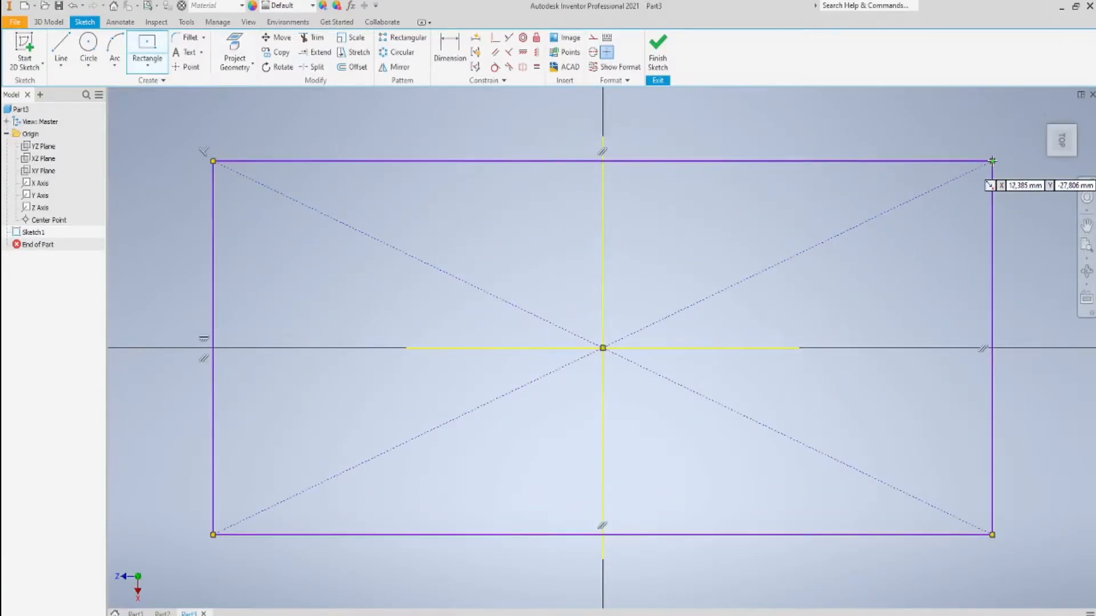
# Dimension the distance between the rectangle's two short sides and set it to 70 mm.
pyautogui.click(455, 47)
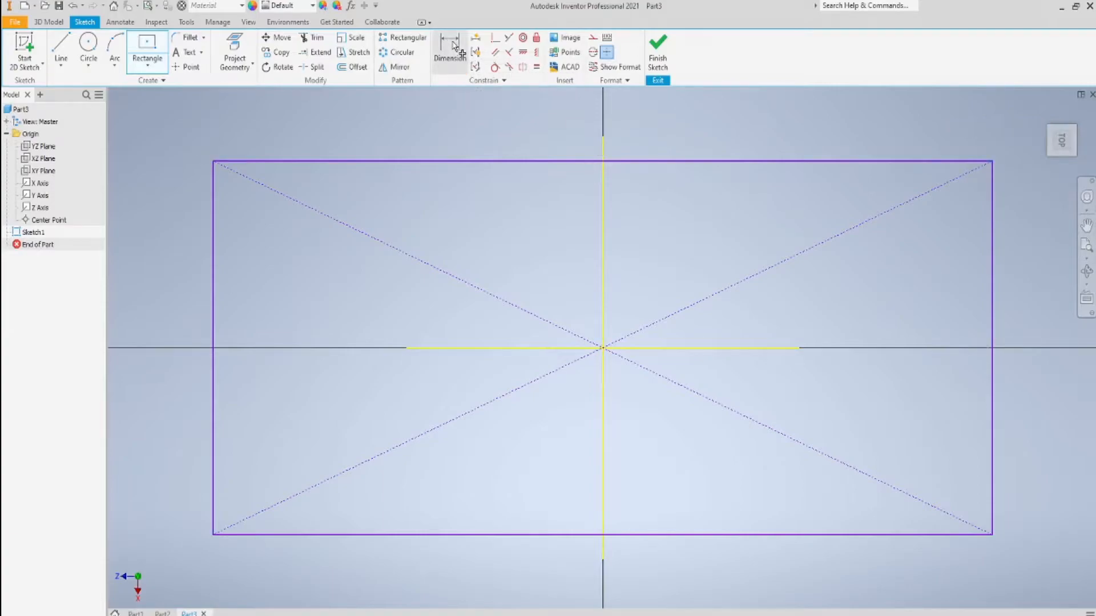
pyautogui.click(214, 407)
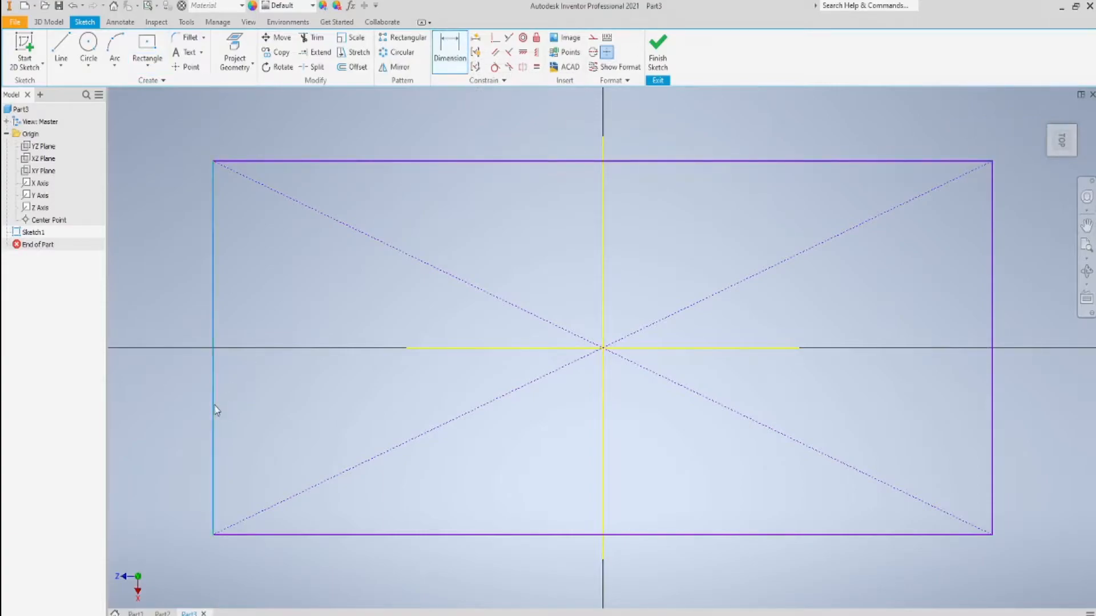
pyautogui.click(993, 420)
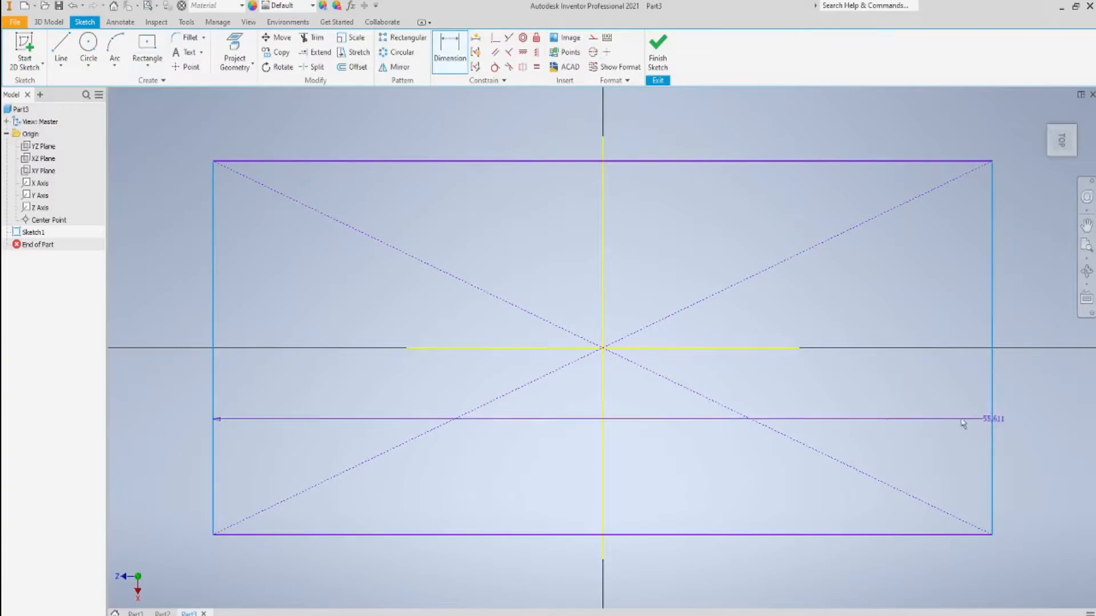
pyautogui.moveTo(715, 442); pyautogui.dragTo(714, 371, button='middle')
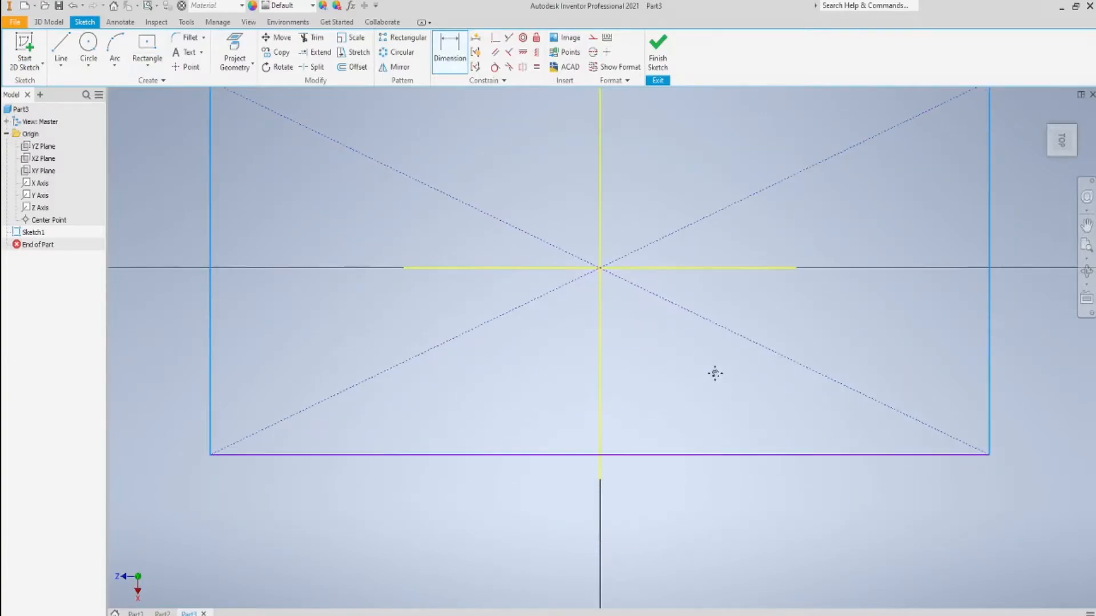
pyautogui.click(684, 510)
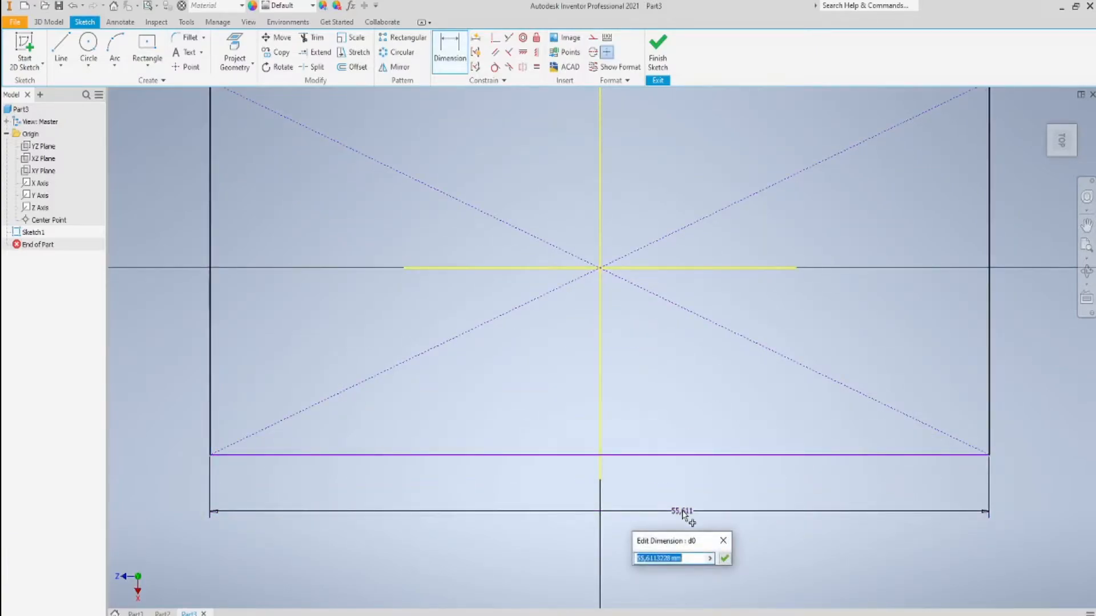
pyautogui.write('70')
pyautogui.press('Return')
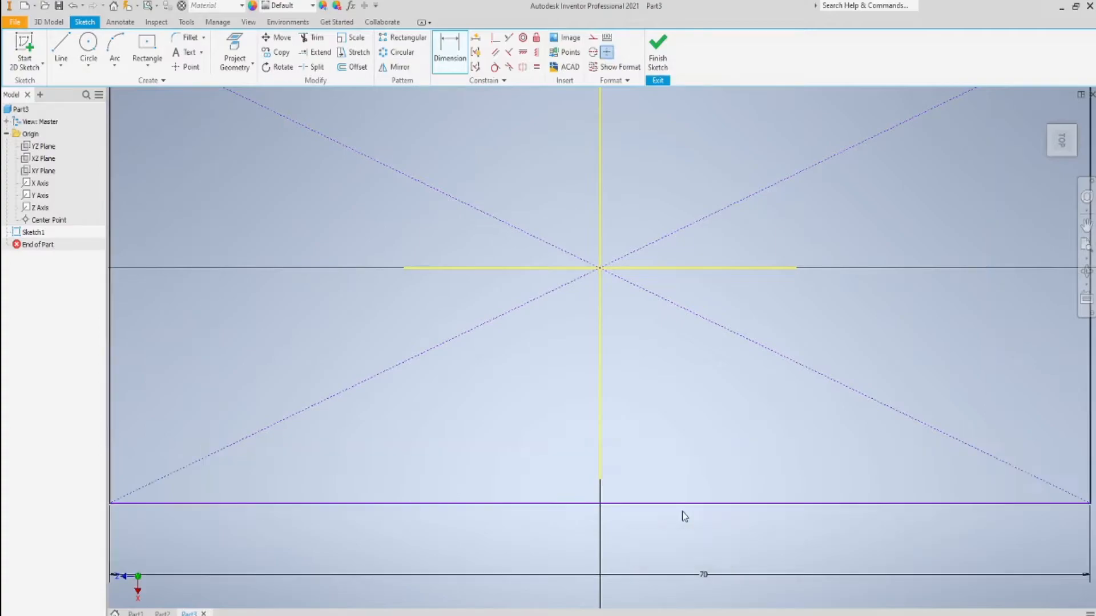
# Dimension the distance between the rectangle's two long sides and set it to 50 mm.
pyautogui.scroll(-5, 702, 443)
pyautogui.moveTo(702, 443); pyautogui.dragTo(655, 412, button='middle')
pyautogui.click(535, 270)
pyautogui.click(541, 434)
pyautogui.click(394, 385)
pyautogui.write('50')
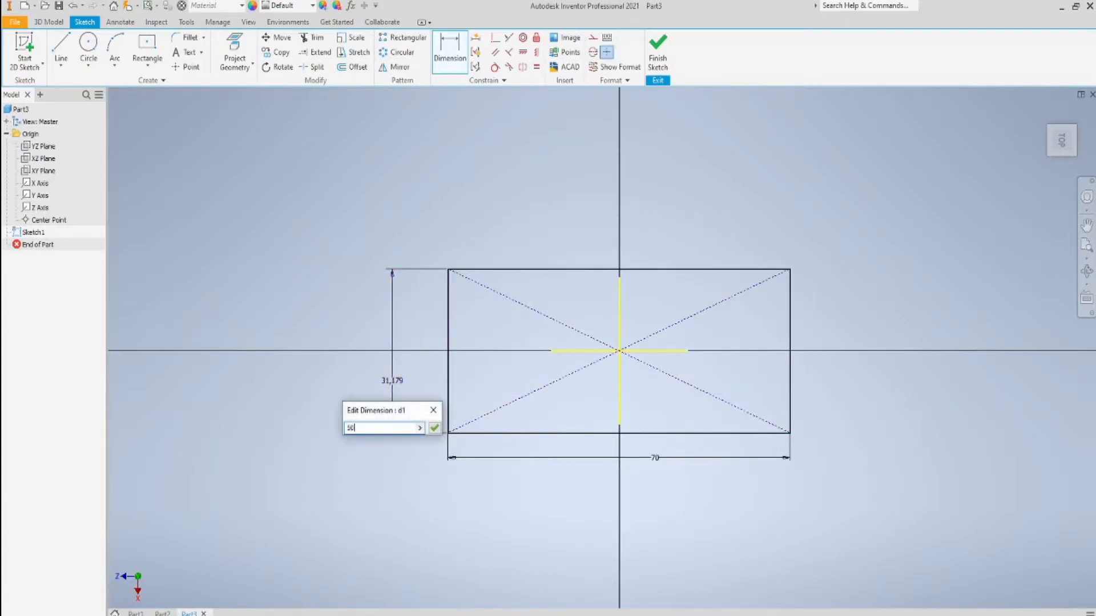
pyautogui.press('Return')
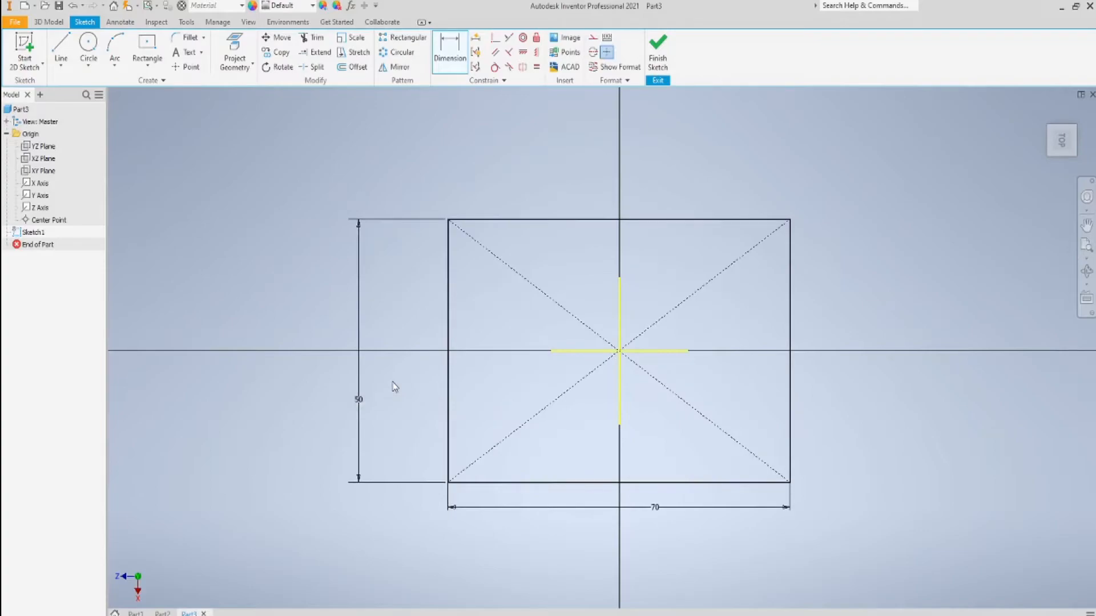
# Finish the sketch and extrude all four rectangle profiles by 2.5 mm.
pyautogui.moveTo(763, 186)
pyautogui.keyDown('shift'); pyautogui.mouseDown(button='middle')
pyautogui.moveTo(791, 186)
pyautogui.moveTo(747, 179)
pyautogui.mouseUp(button='middle'); pyautogui.keyUp('shift')
pyautogui.click(658, 53)
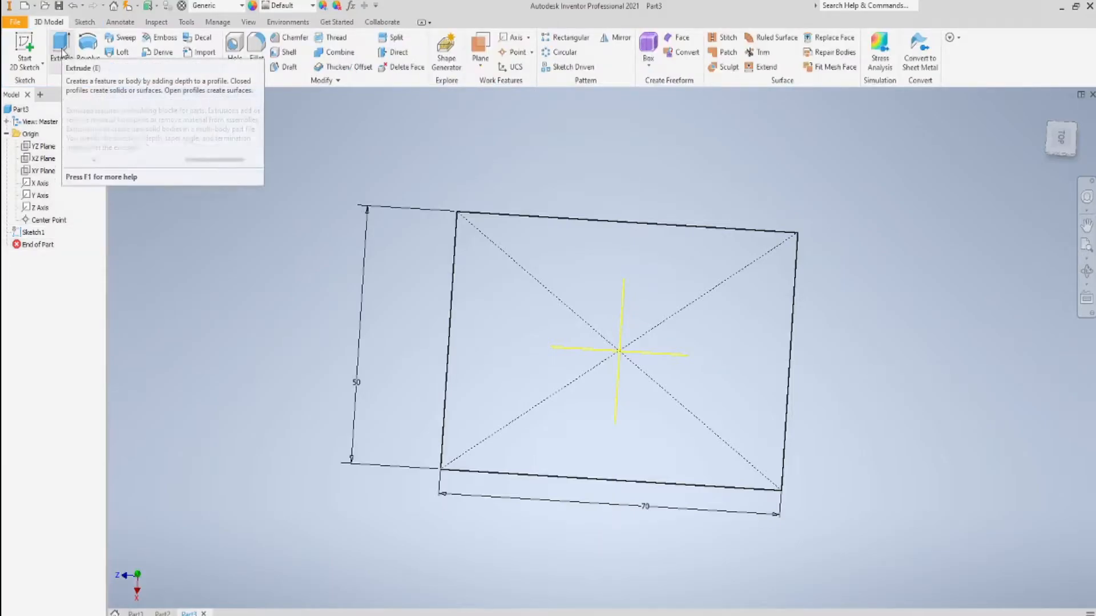
pyautogui.click(63, 53)
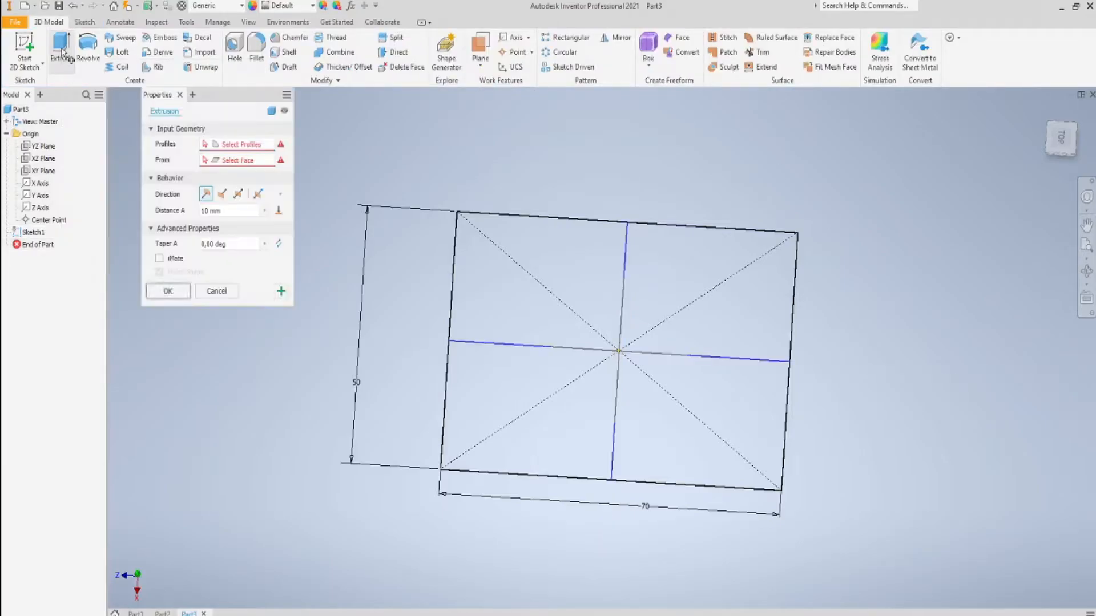
pyautogui.click(517, 216)
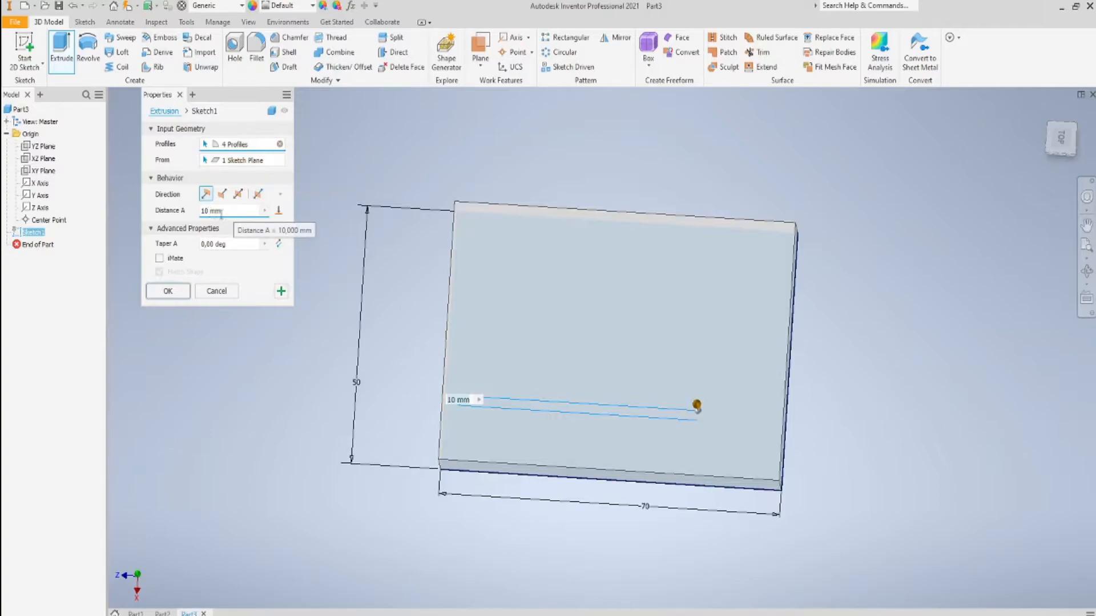
pyautogui.write('2')
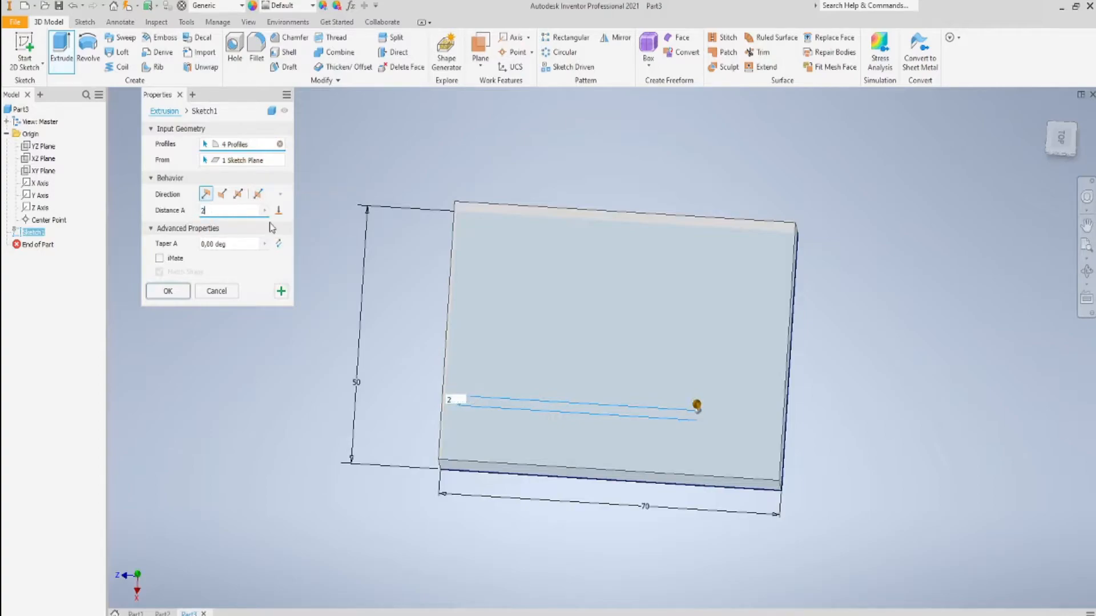
pyautogui.write('.5')
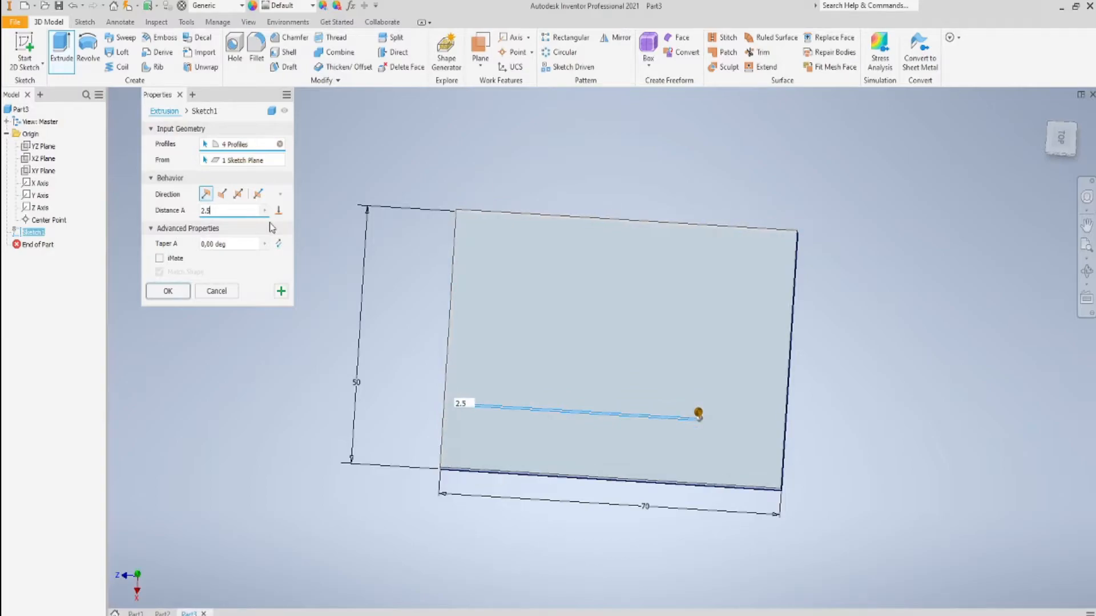
pyautogui.click(168, 291)
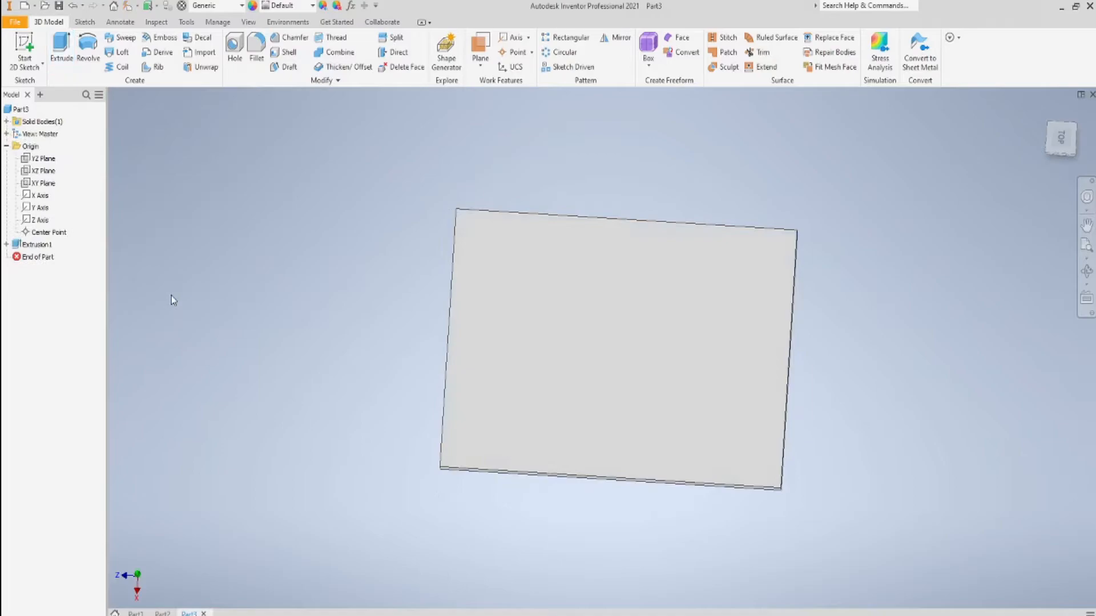
# Start a sketch on the plate's large top face and project the X and Z axes plus the face's left and upper edges.
pyautogui.keyDown('shift'); pyautogui.moveTo(320, 306); pyautogui.dragTo(356, 321, button='middle'); pyautogui.keyUp('shift')
pyautogui.click(25, 48)
pyautogui.click(546, 284)
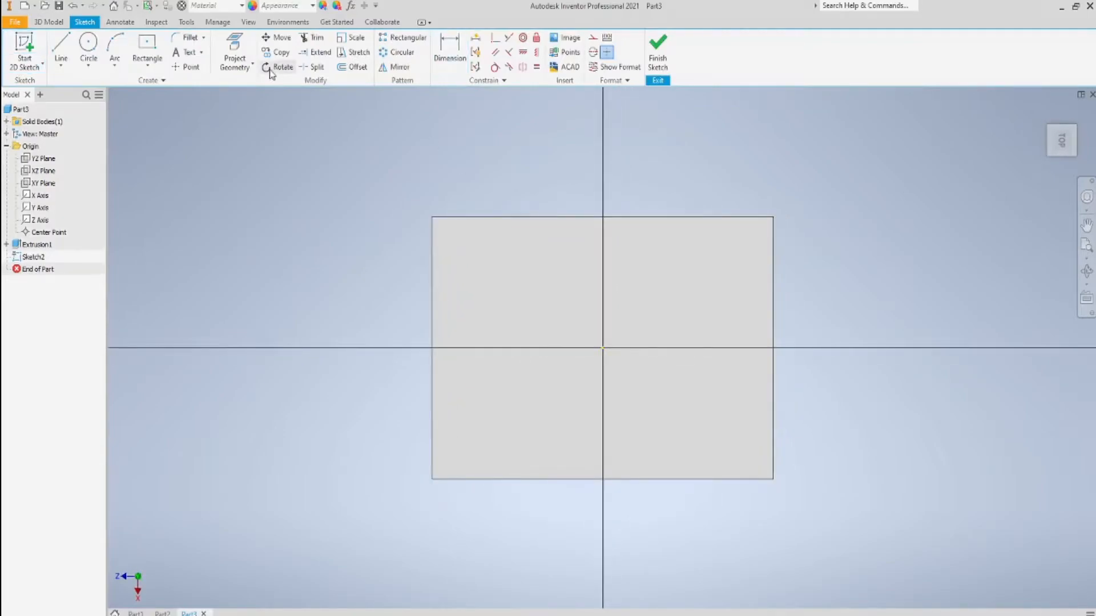
pyautogui.click(239, 53)
pyautogui.click(42, 196)
pyautogui.click(38, 221)
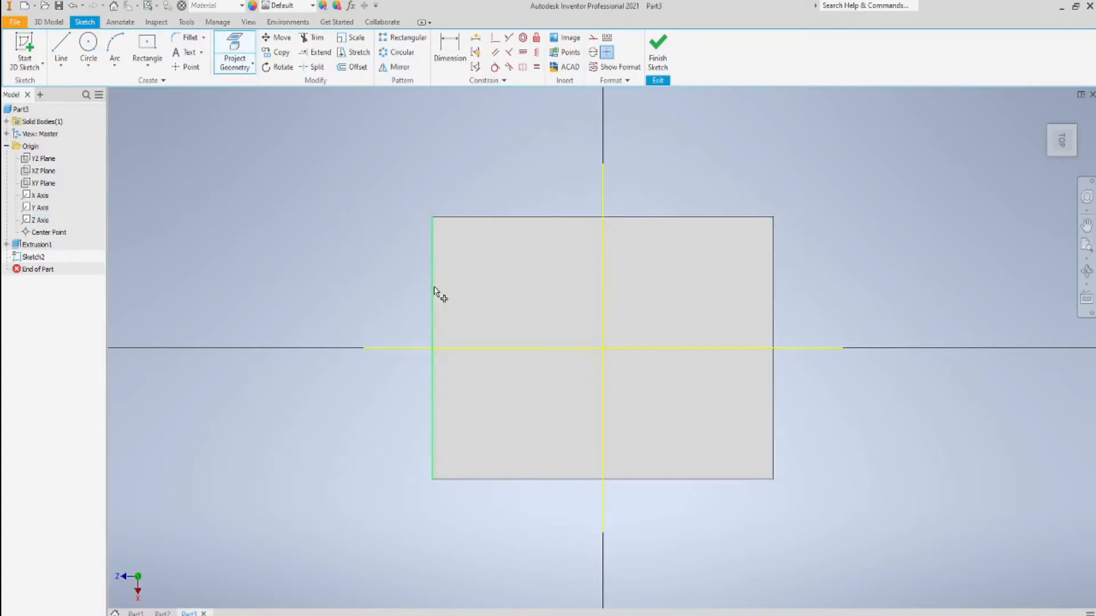
pyautogui.click(435, 292)
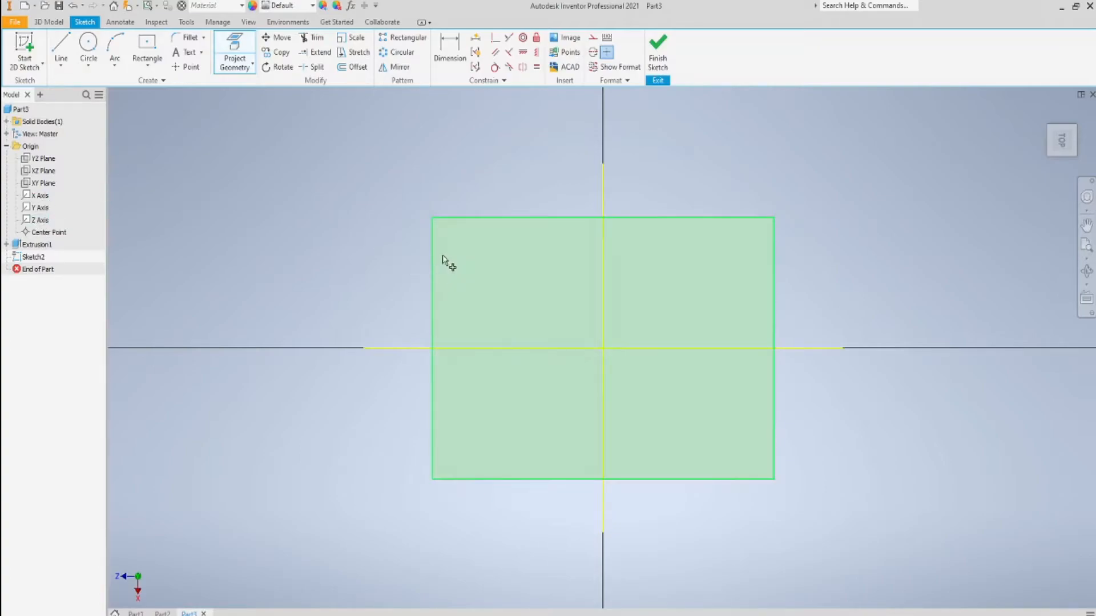
pyautogui.click(457, 218)
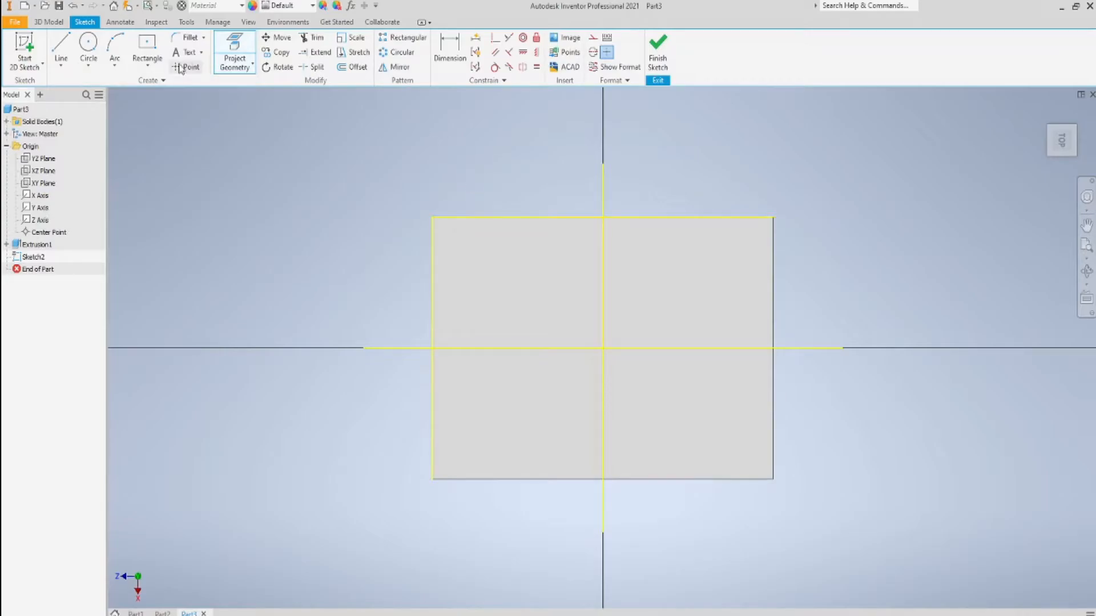
# Draw a 6 mm diameter circle near the upper-left corner of the plate face.
pyautogui.click(98, 49)
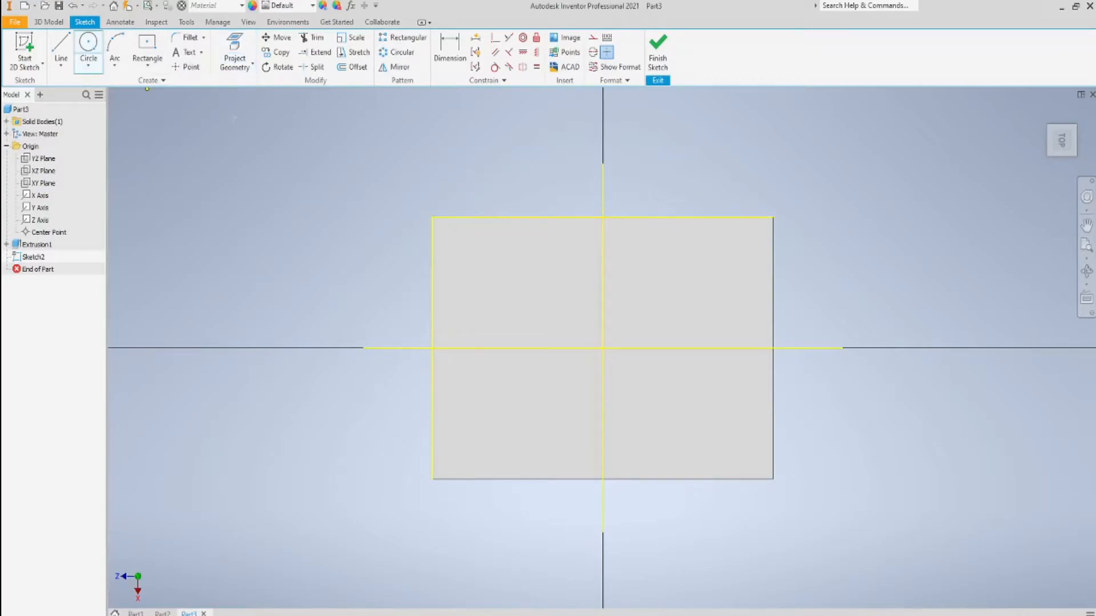
pyautogui.click(465, 254)
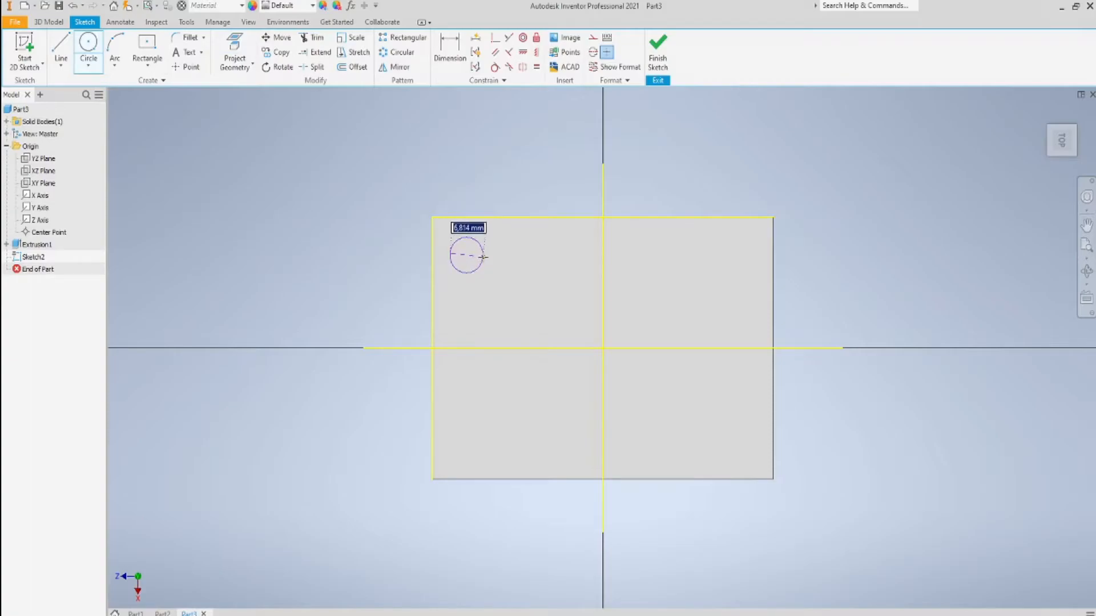
pyautogui.click(482, 257)
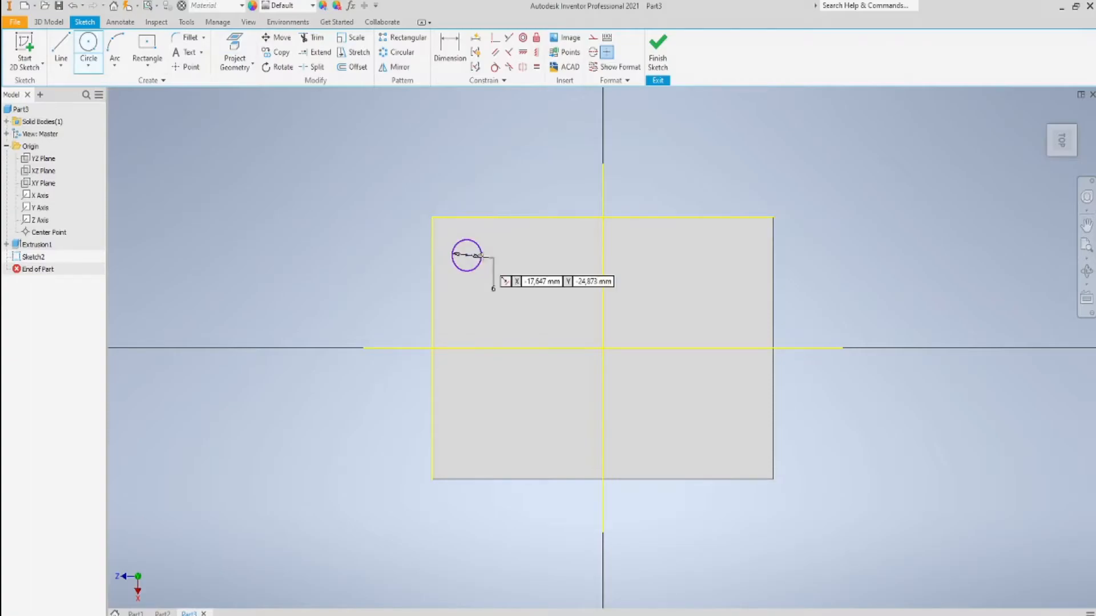
# Dimension the circle's centre from the plate's upper edge and set the distance to 10 mm.
pyautogui.click(450, 53)
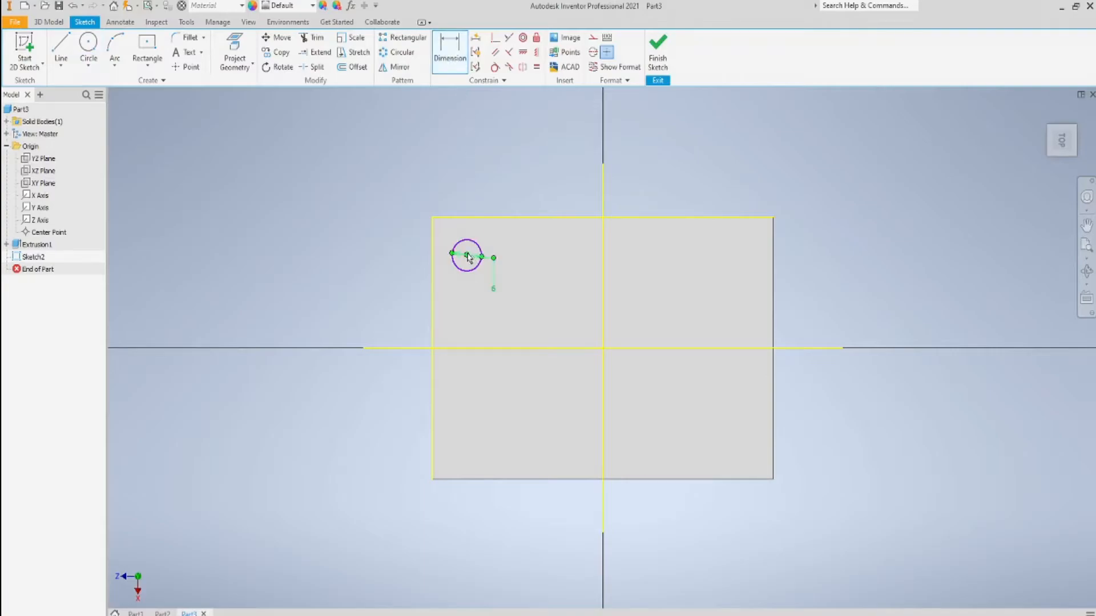
pyautogui.click(456, 228)
pyautogui.click(466, 255)
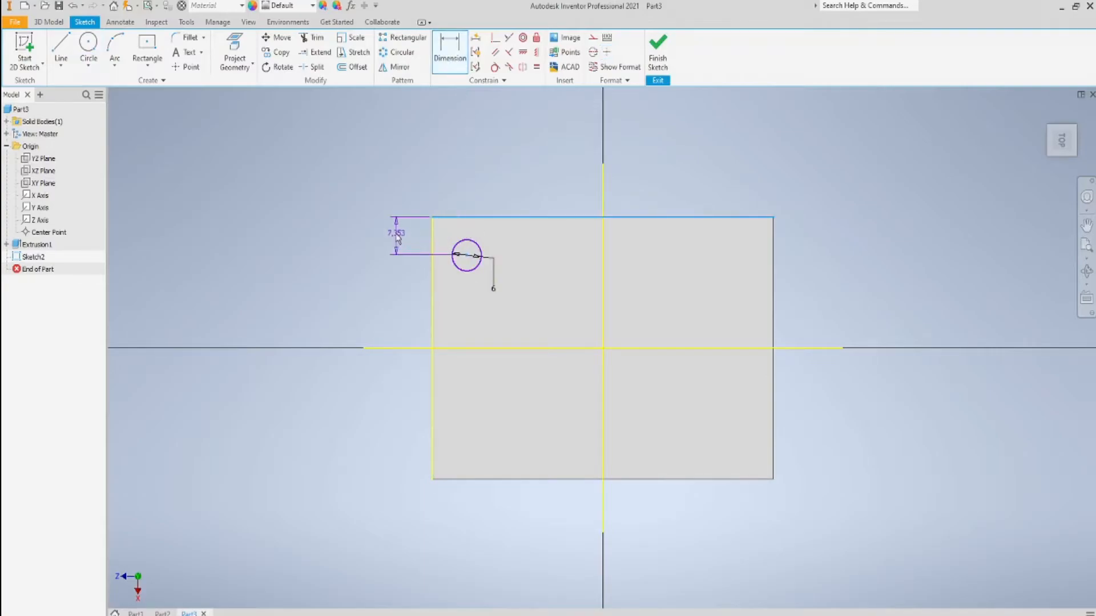
pyautogui.click(392, 236)
pyautogui.write('10')
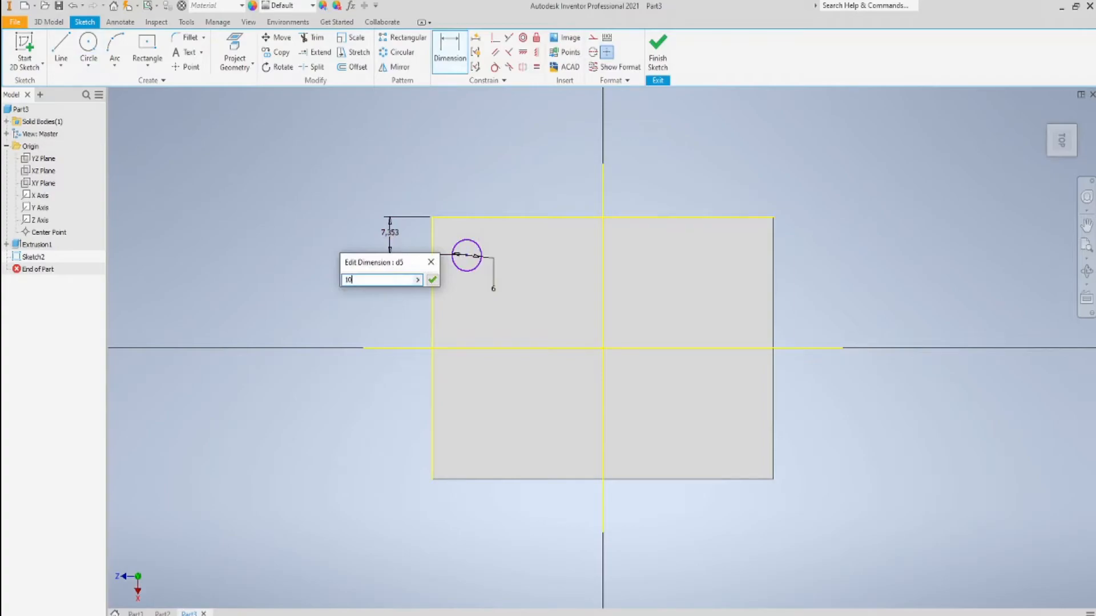
pyautogui.press('Return')
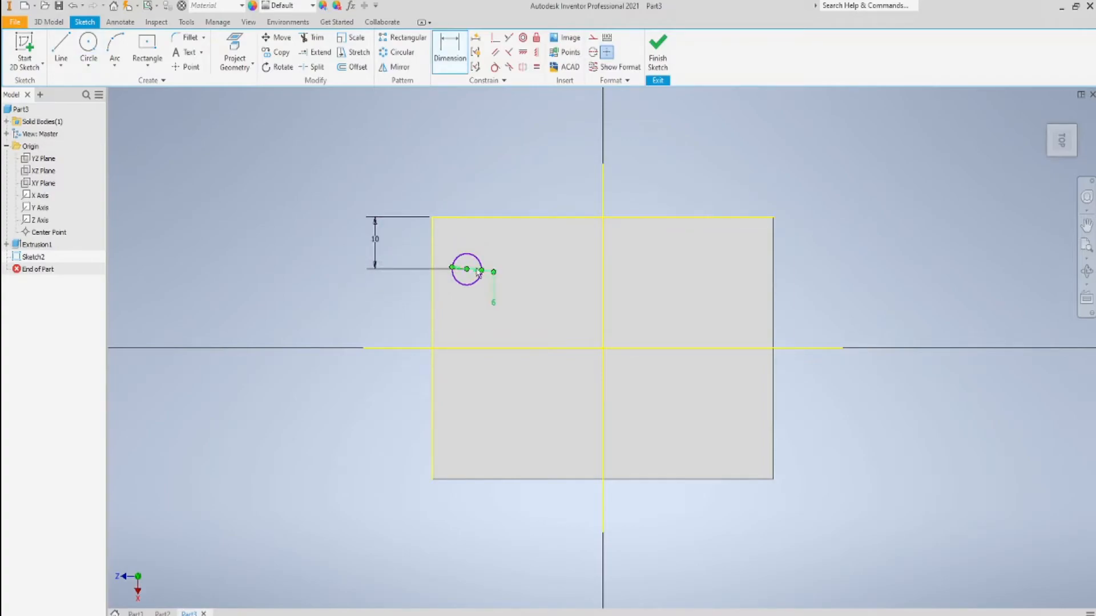
# Dimension the circle's centre from the plate's left edge and set the distance to 10 mm.
pyautogui.click(434, 292)
pyautogui.click(466, 269)
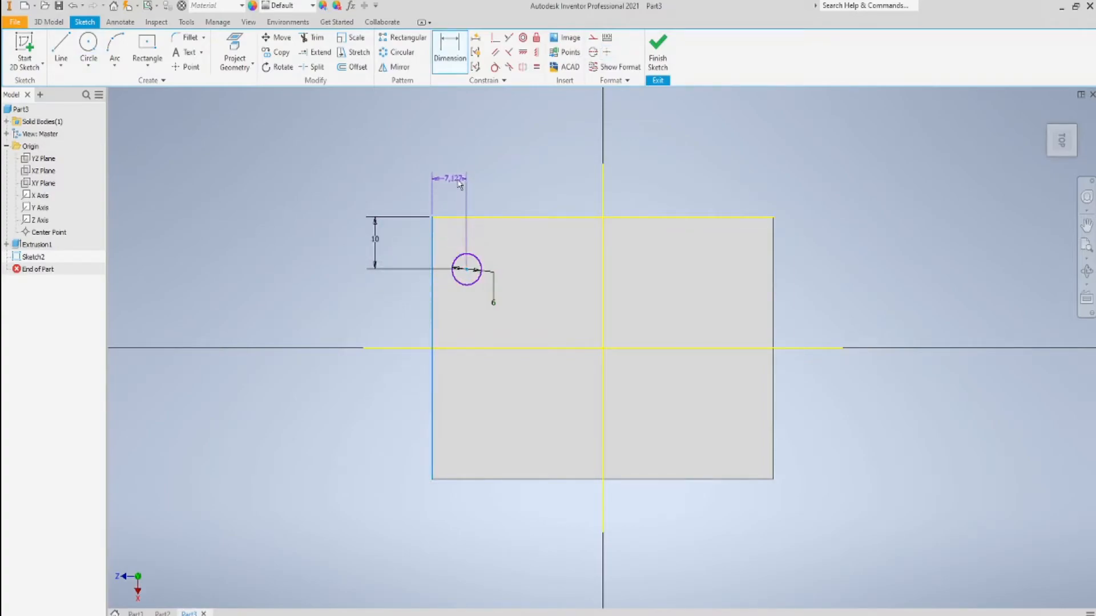
pyautogui.click(491, 187)
pyautogui.write('10')
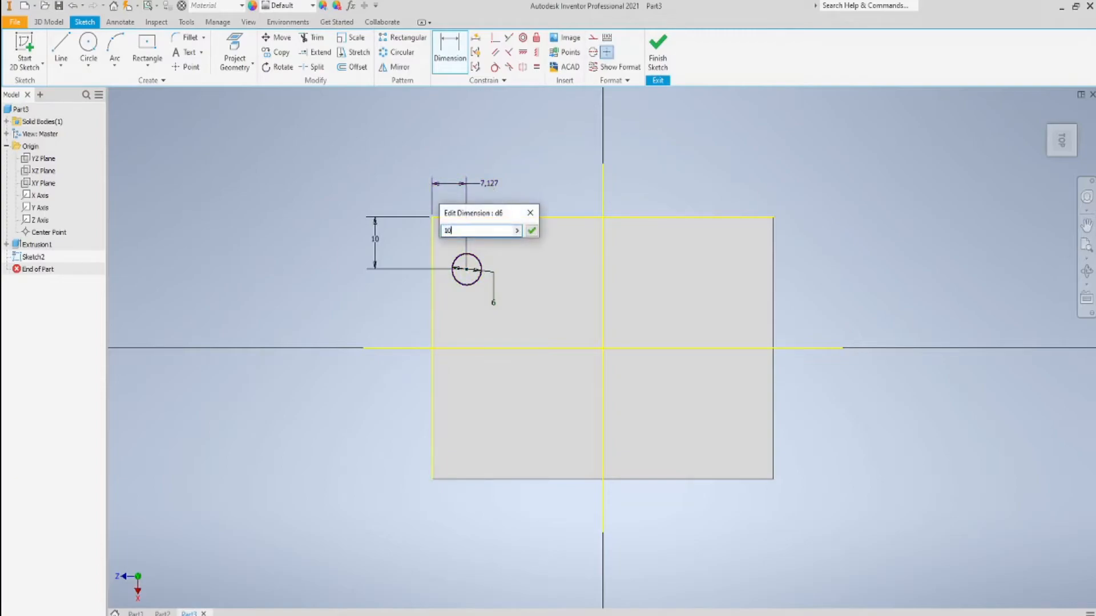
pyautogui.press('Return')
# Mirror the circle about the projected vertical axis to the right half of the plate face.
pyautogui.moveTo(538, 193); pyautogui.dragTo(496, 192, button='middle')
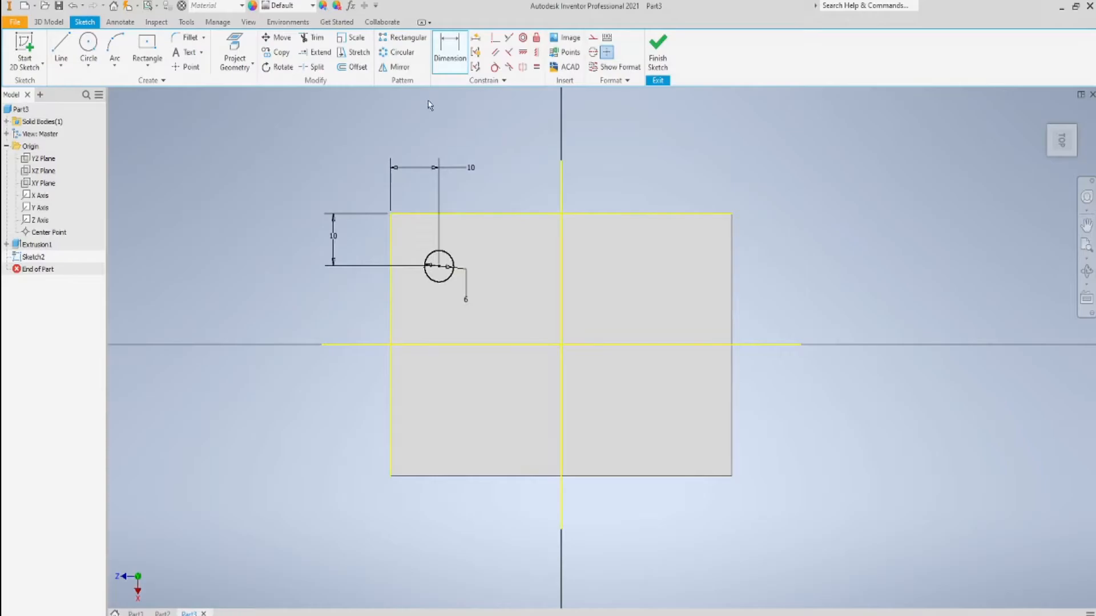
pyautogui.click(397, 67)
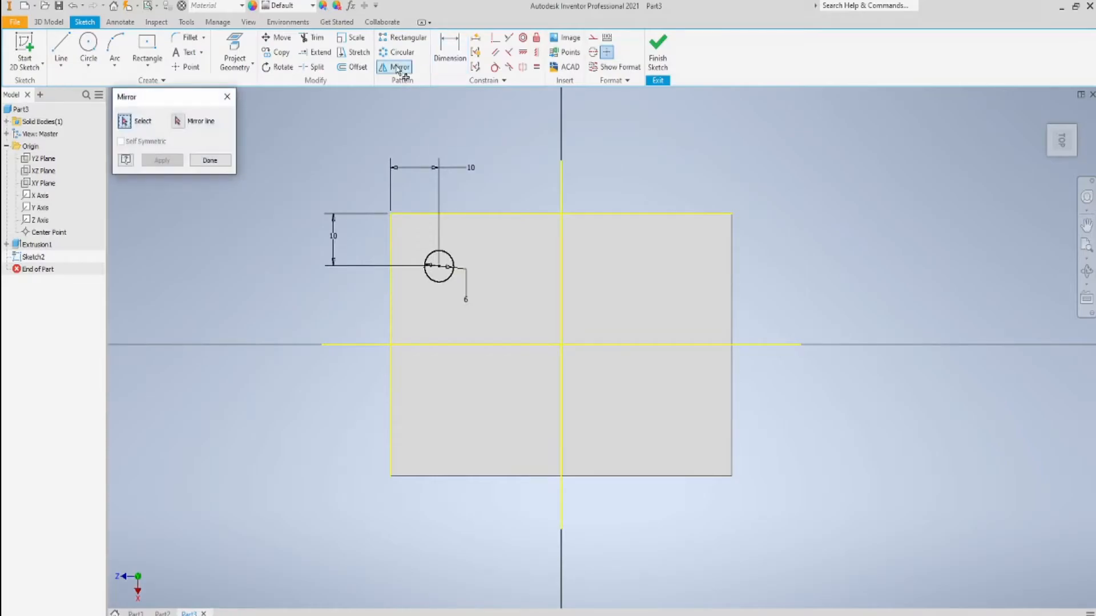
pyautogui.click(449, 260)
pyautogui.click(178, 121)
pyautogui.click(564, 292)
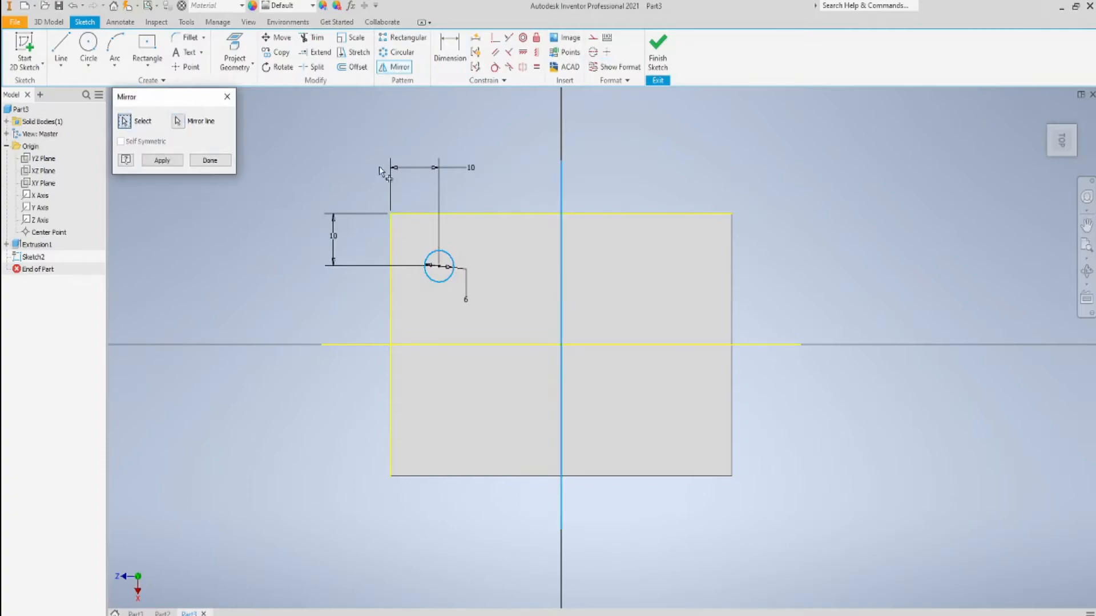
pyautogui.click(160, 161)
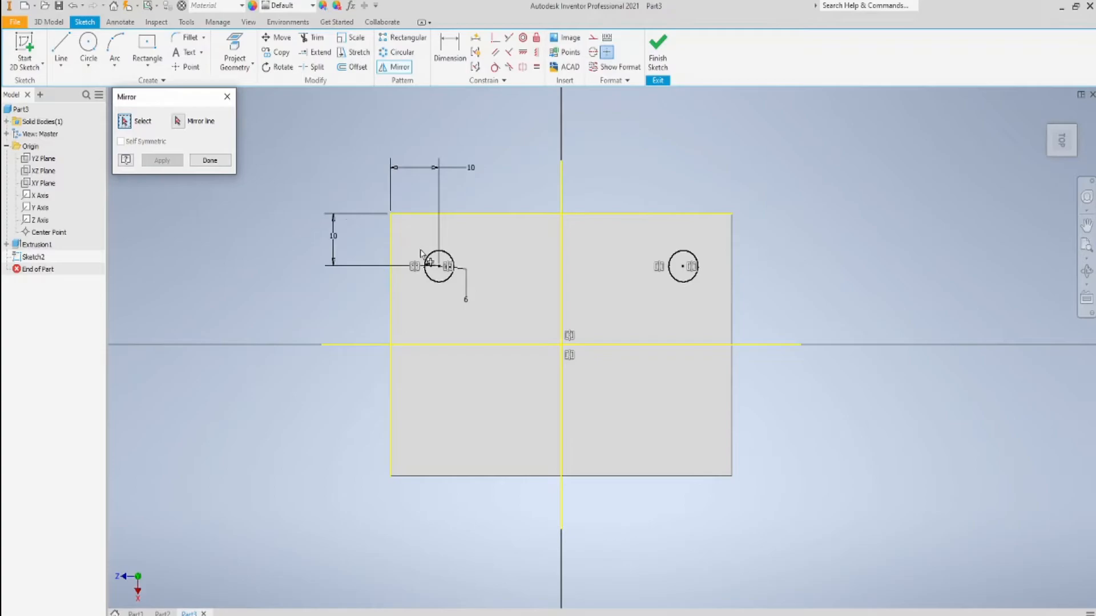
# Mirror both upper circles about the projected horizontal axis and finish the Mirror command.
pyautogui.click(452, 259)
pyautogui.click(672, 256)
pyautogui.click(178, 122)
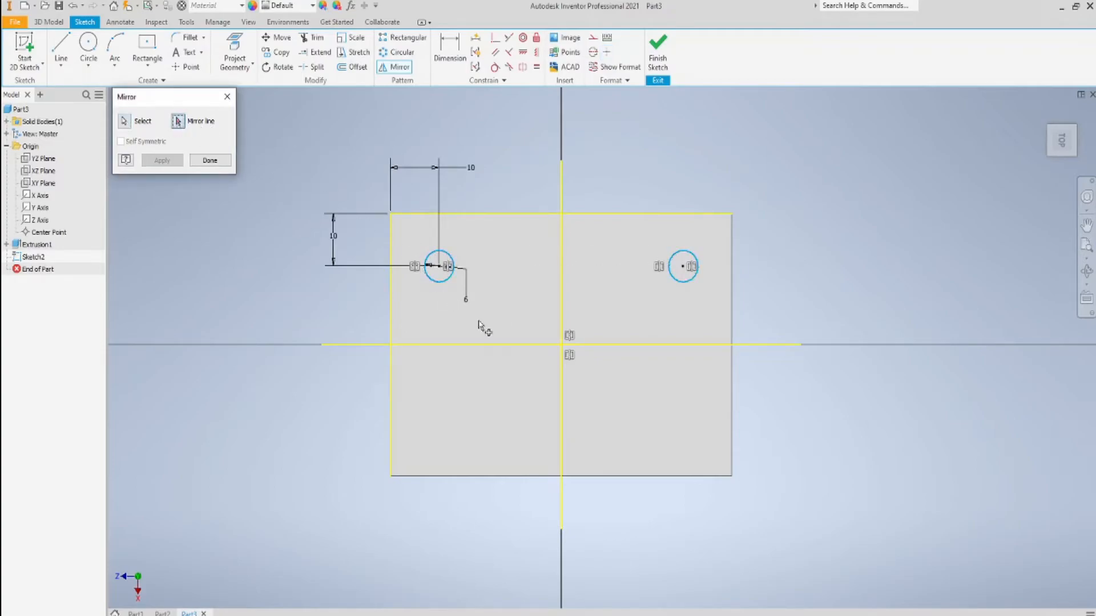
pyautogui.click(483, 344)
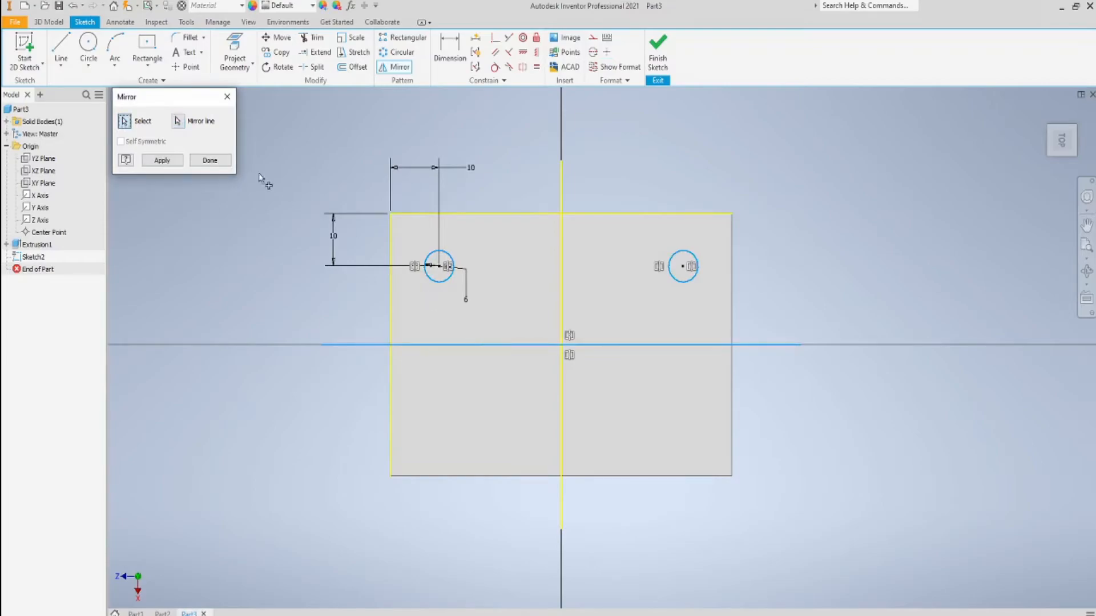
pyautogui.click(162, 160)
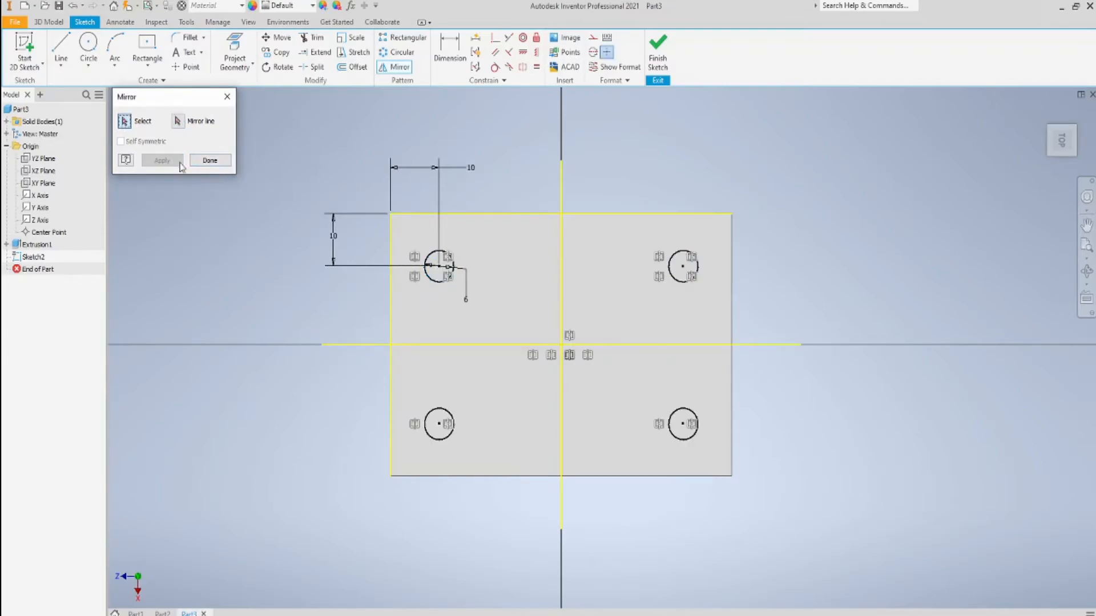
pyautogui.click(210, 160)
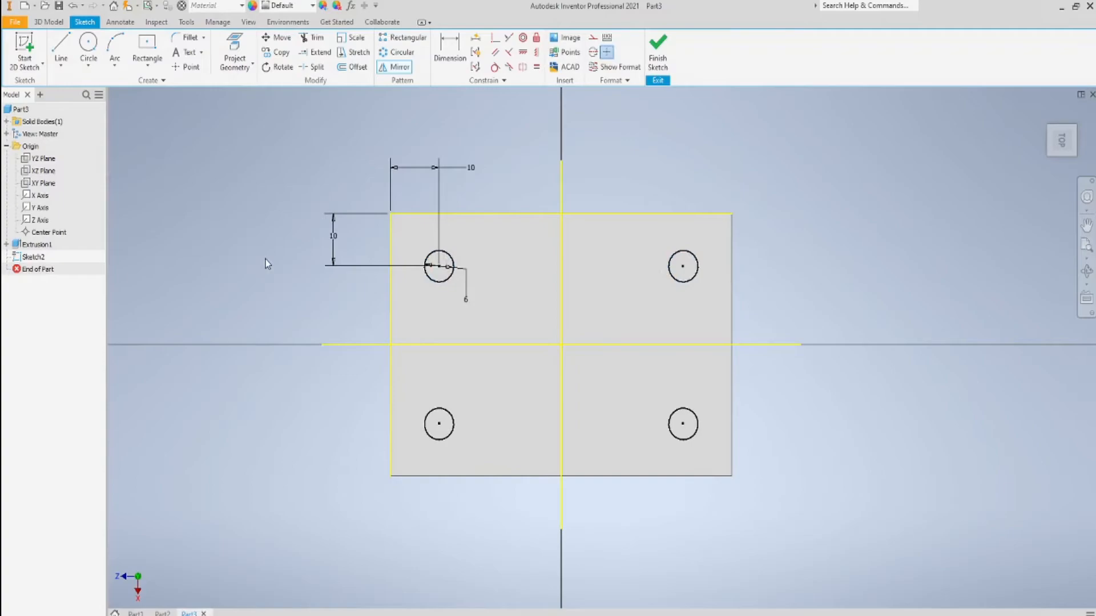
# Finish the sketch and extrude all four circles as a through-all cut in the plate.
pyautogui.moveTo(262, 225); pyautogui.dragTo(305, 233, button='middle')
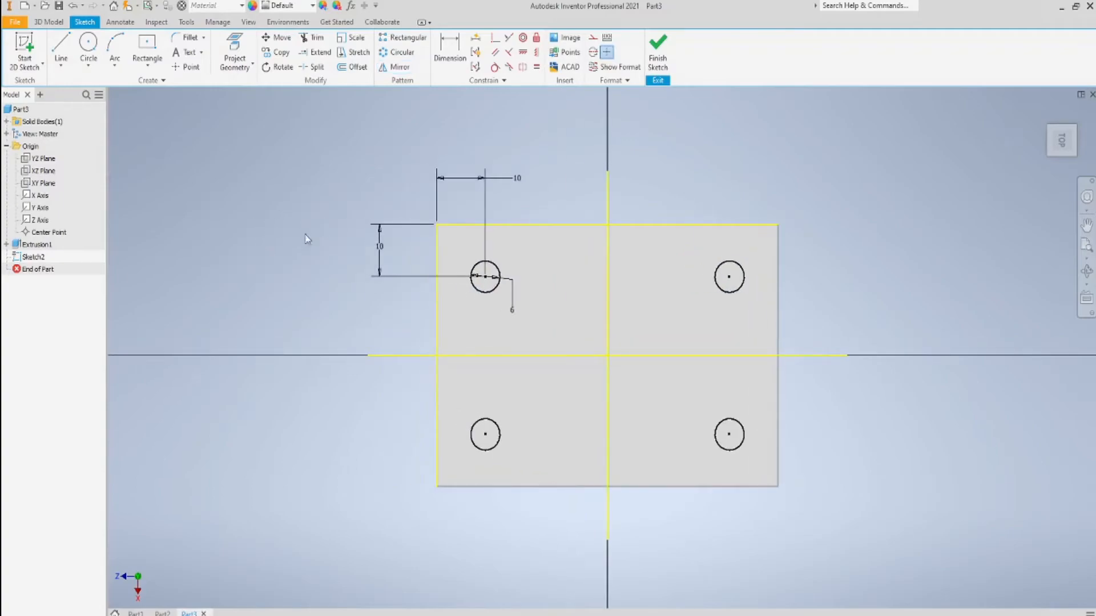
pyautogui.click(657, 50)
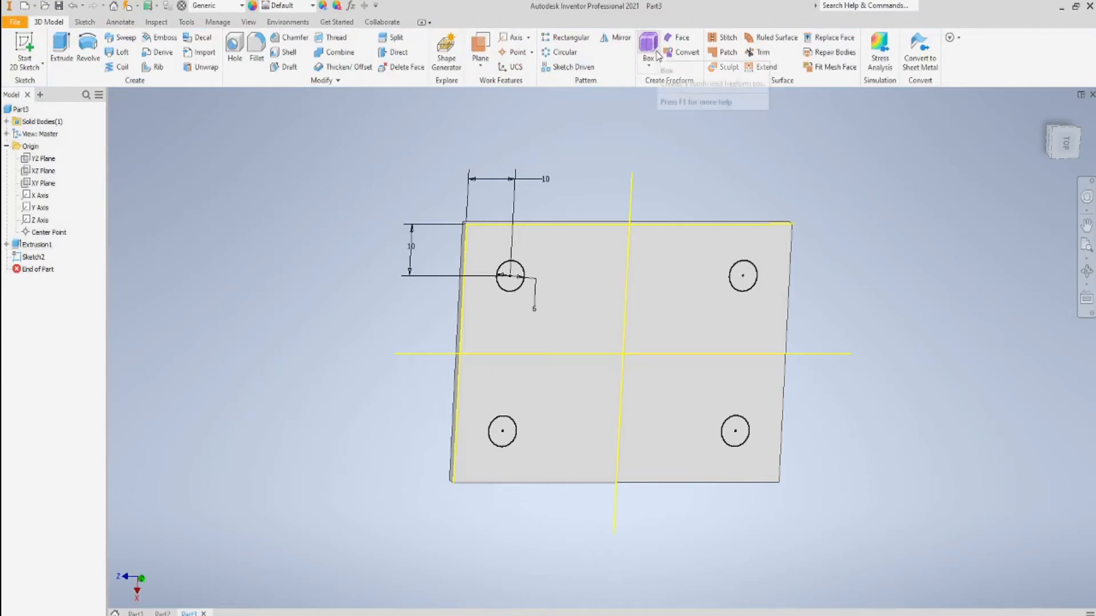
pyautogui.click(64, 45)
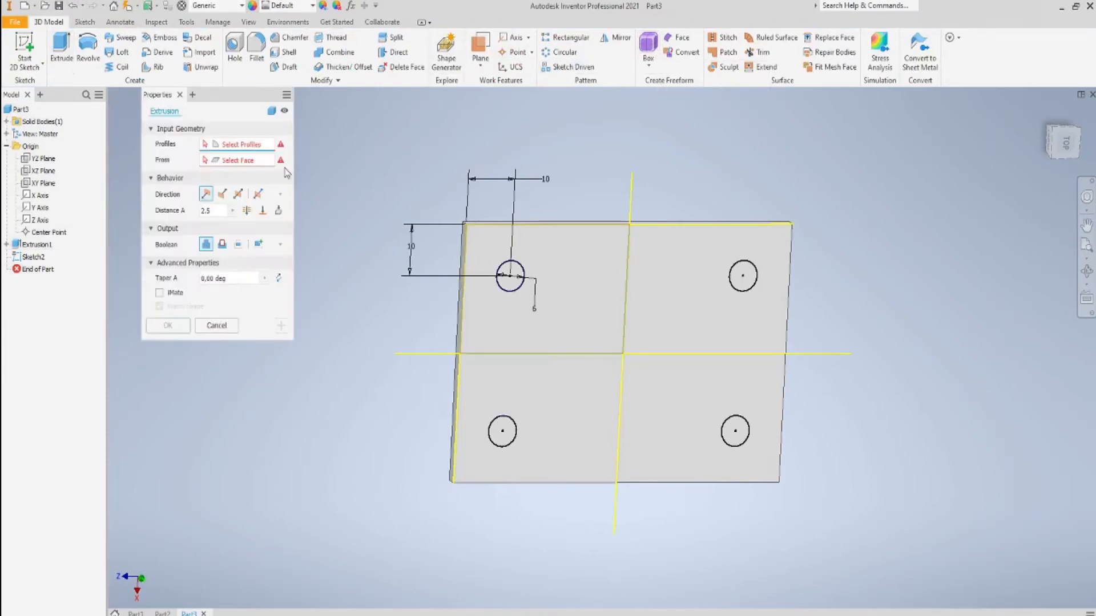
pyautogui.click(509, 275)
pyautogui.click(745, 277)
pyautogui.click(741, 442)
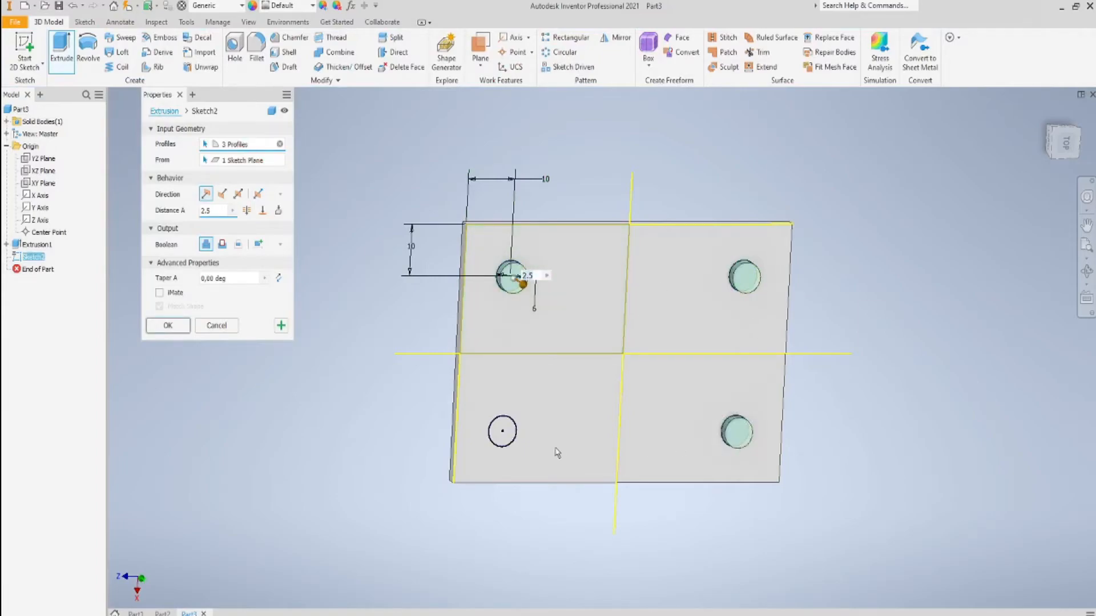
pyautogui.click(505, 437)
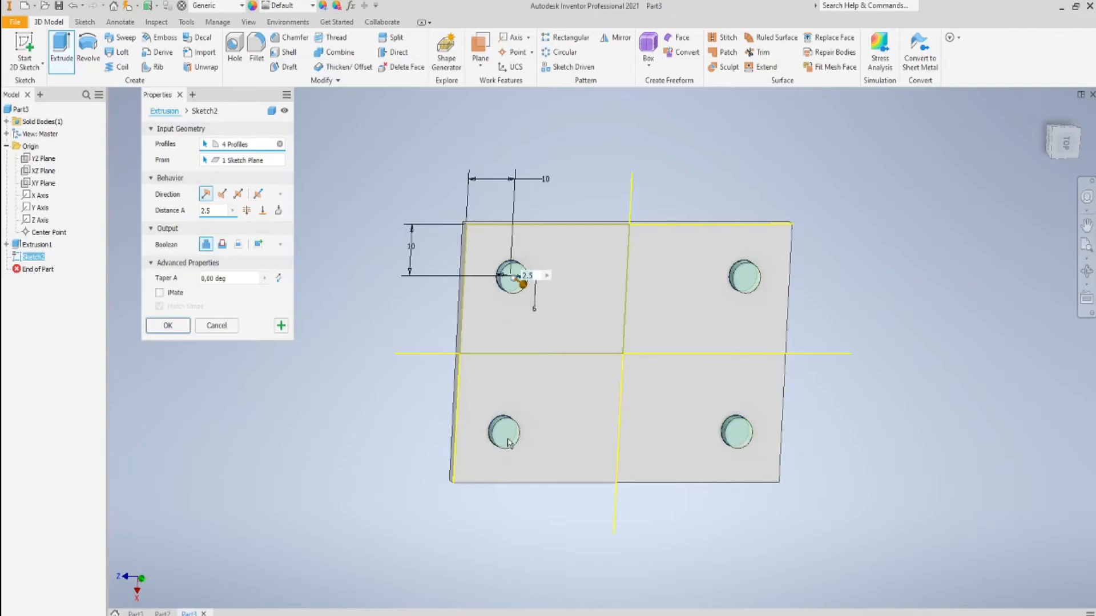
pyautogui.click(222, 244)
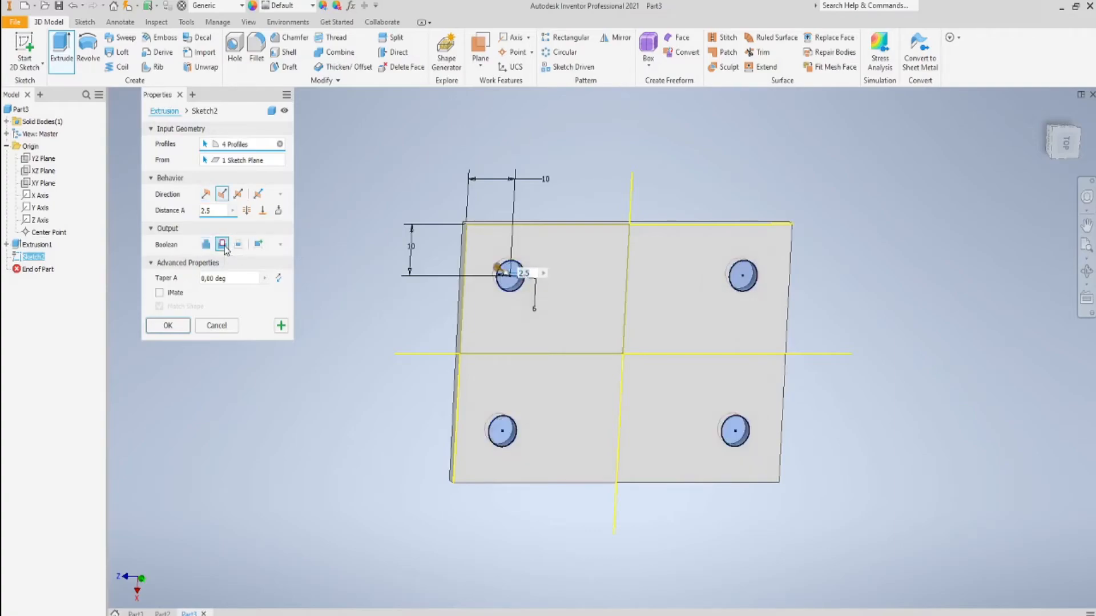
pyautogui.click(247, 211)
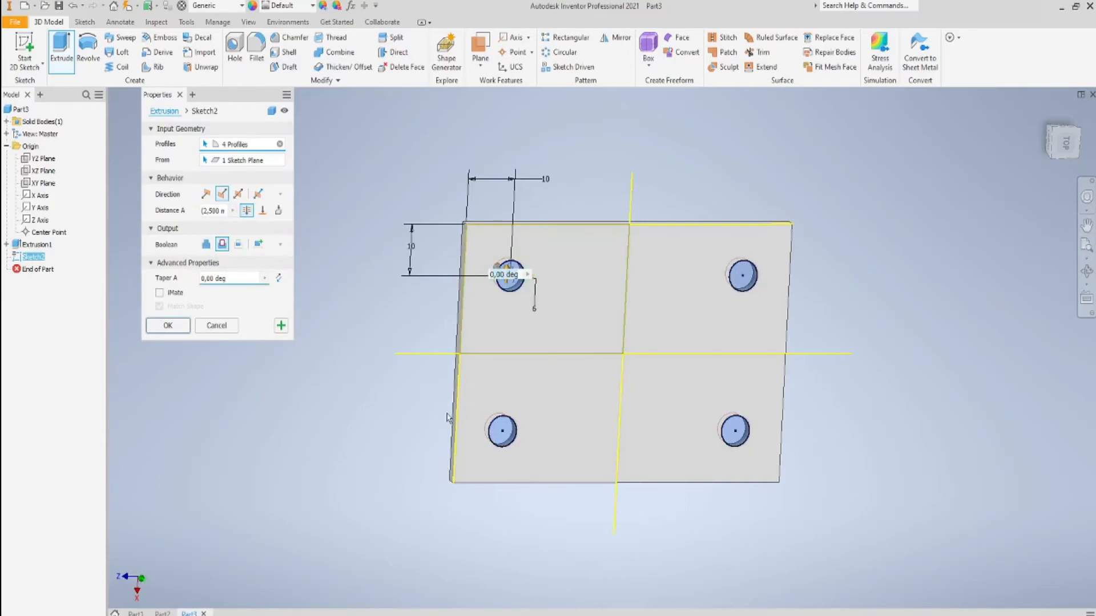
pyautogui.keyDown('shift'); pyautogui.moveTo(891, 414); pyautogui.dragTo(871, 280, button='middle'); pyautogui.keyUp('shift')
pyautogui.click(179, 330)
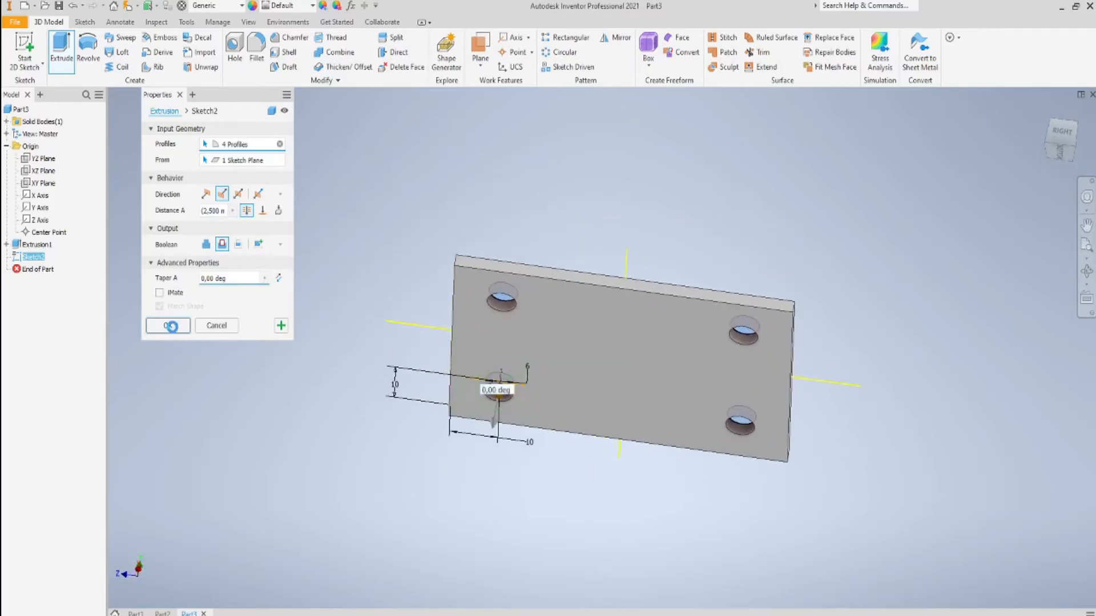
# Chamfer the four short corner edges of the plate with a distance of 2 mm.
pyautogui.keyDown('shift'); pyautogui.moveTo(382, 214); pyautogui.dragTo(381, 298, button='middle'); pyautogui.keyUp('shift')
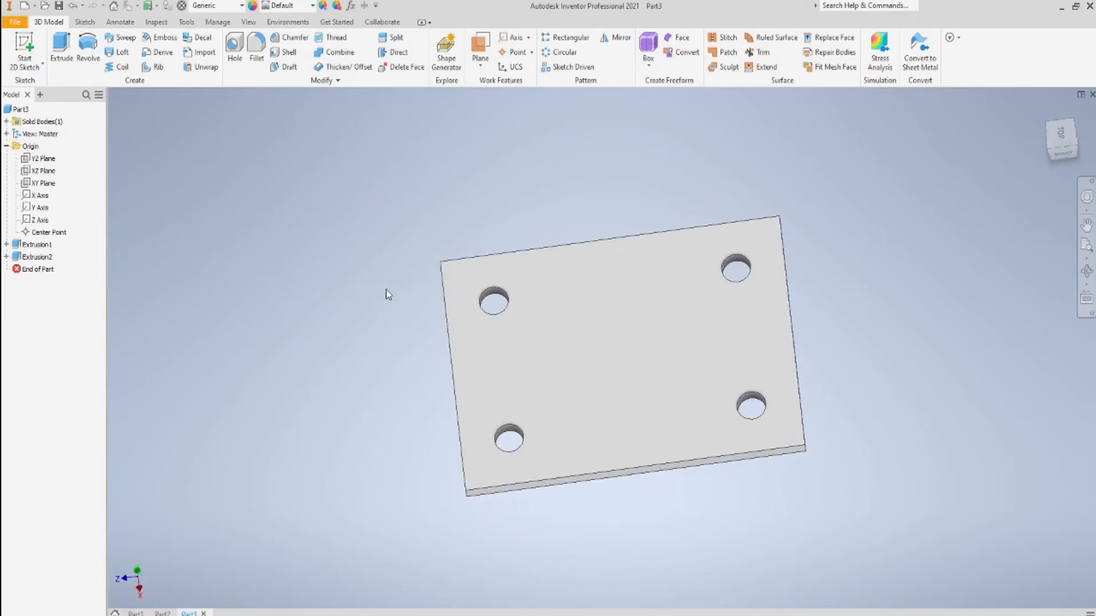
pyautogui.click(296, 40)
pyautogui.keyDown('shift'); pyautogui.moveTo(410, 263); pyautogui.dragTo(521, 286, button='middle'); pyautogui.keyUp('shift')
pyautogui.scroll(-3, 524, 289)
pyautogui.click(509, 318)
pyautogui.scroll(3, 641, 371)
pyautogui.keyDown('shift'); pyautogui.moveTo(640, 372); pyautogui.dragTo(553, 296, button='middle'); pyautogui.keyUp('shift')
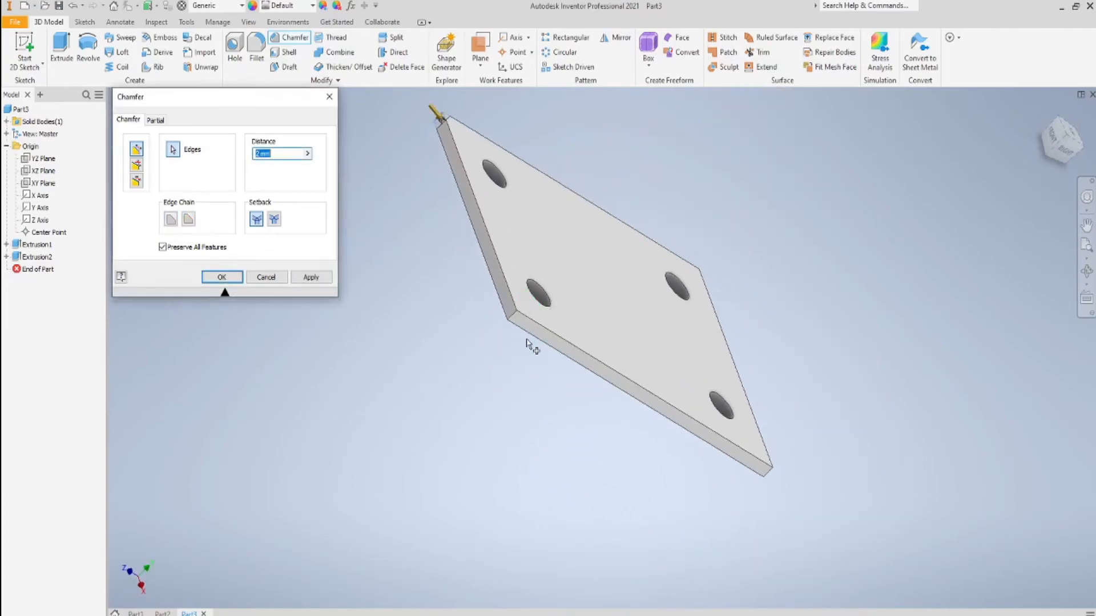
pyautogui.scroll(-3, 533, 344)
pyautogui.keyDown('shift'); pyautogui.moveTo(633, 279); pyautogui.dragTo(679, 288, button='middle'); pyautogui.keyUp('shift')
pyautogui.keyDown('shift'); pyautogui.moveTo(909, 435); pyautogui.dragTo(645, 409, button='middle'); pyautogui.keyUp('shift')
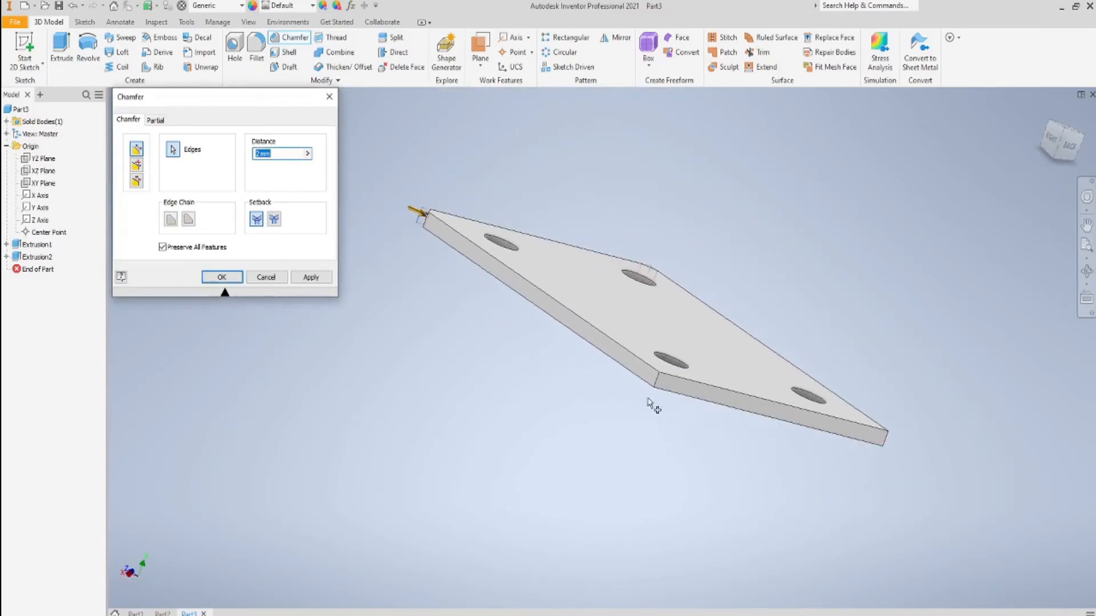
pyautogui.click(657, 382)
pyautogui.keyDown('shift'); pyautogui.moveTo(943, 410); pyautogui.dragTo(709, 379, button='middle'); pyautogui.keyUp('shift')
pyautogui.click(633, 375)
pyautogui.click(307, 281)
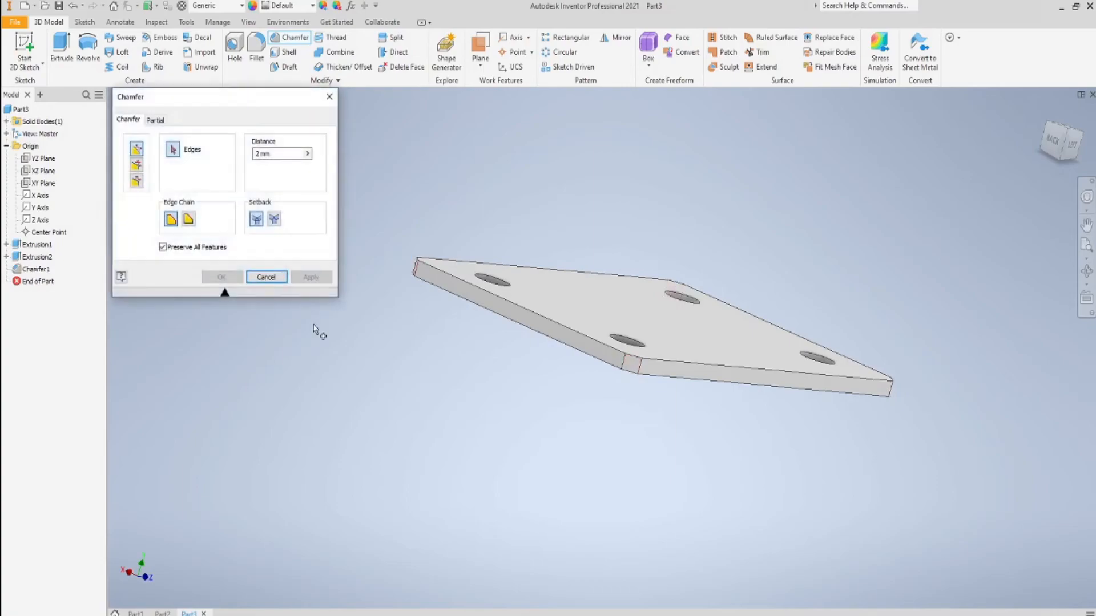
pyautogui.click(329, 97)
# Assign the material Aluminum 6061 to the part.
pyautogui.keyDown('shift'); pyautogui.moveTo(362, 232); pyautogui.dragTo(462, 378, button='middle'); pyautogui.keyUp('shift')
pyautogui.scroll(3, 382, 355)
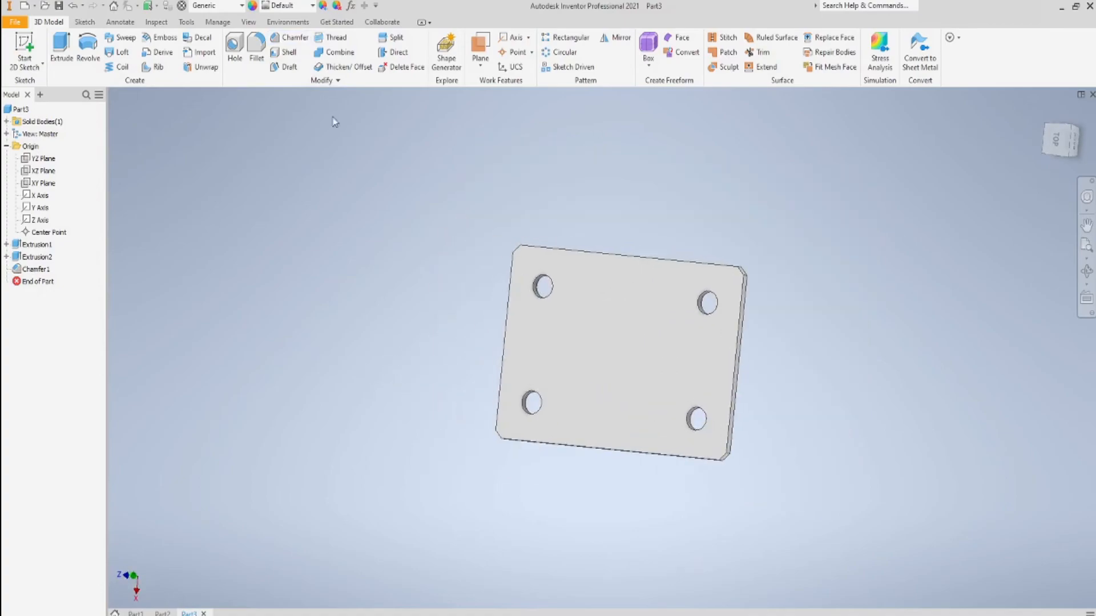
pyautogui.click(242, 6)
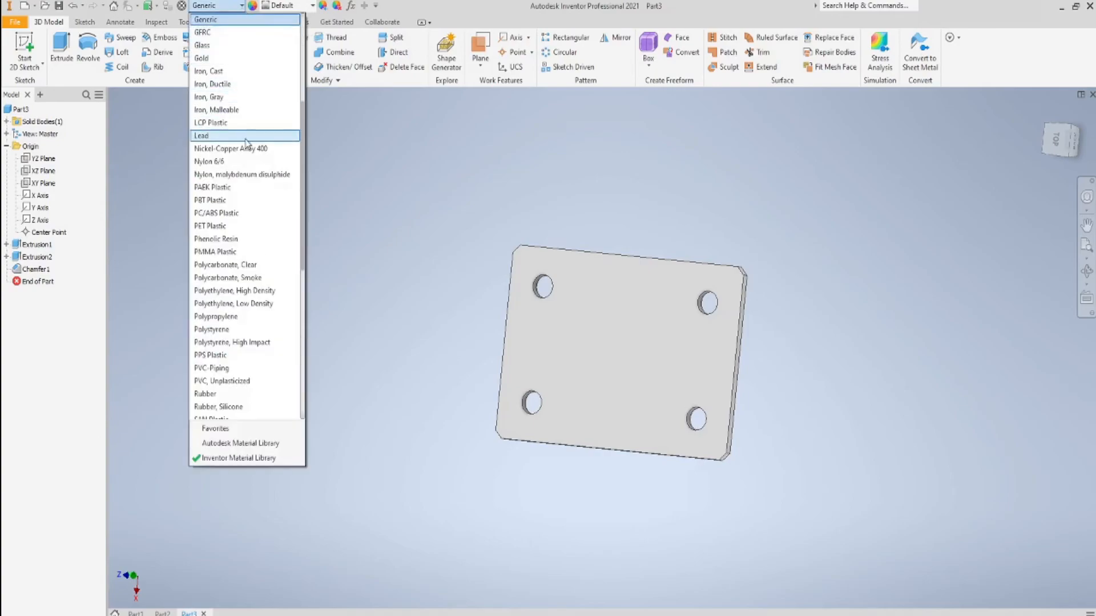
pyautogui.scroll(5, 247, 140)
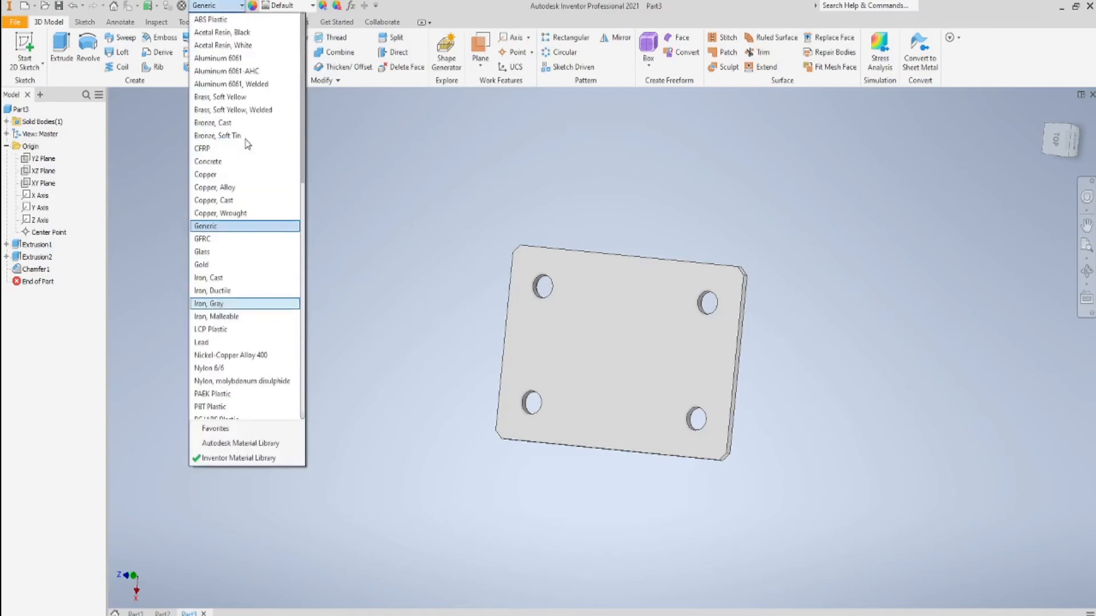
pyautogui.click(237, 59)
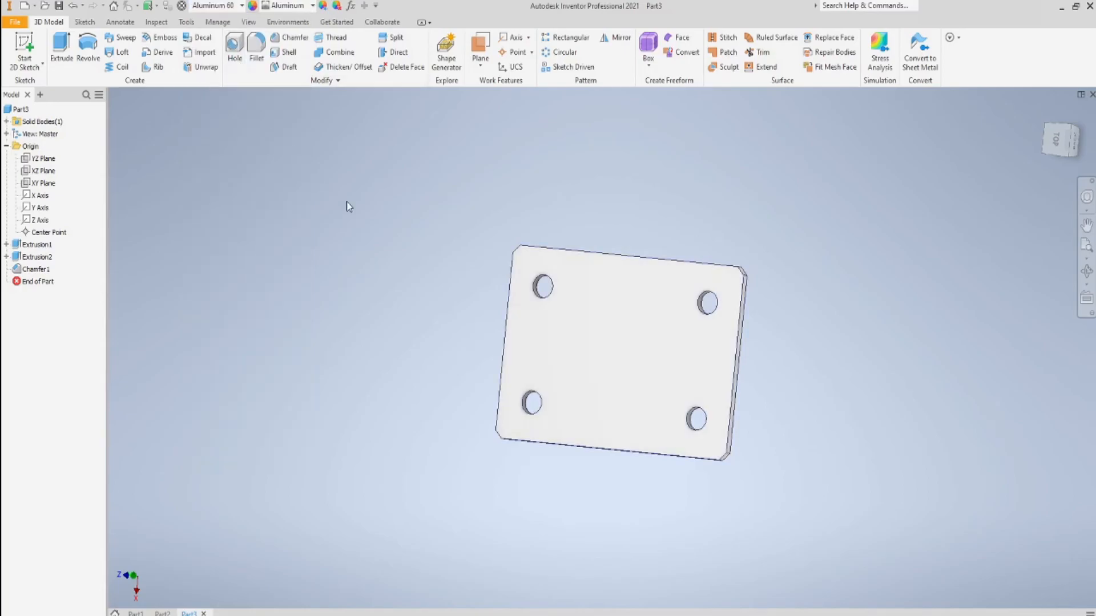
# Change the part's appearance to Anodized - Light Gray.
pyautogui.click(313, 6)
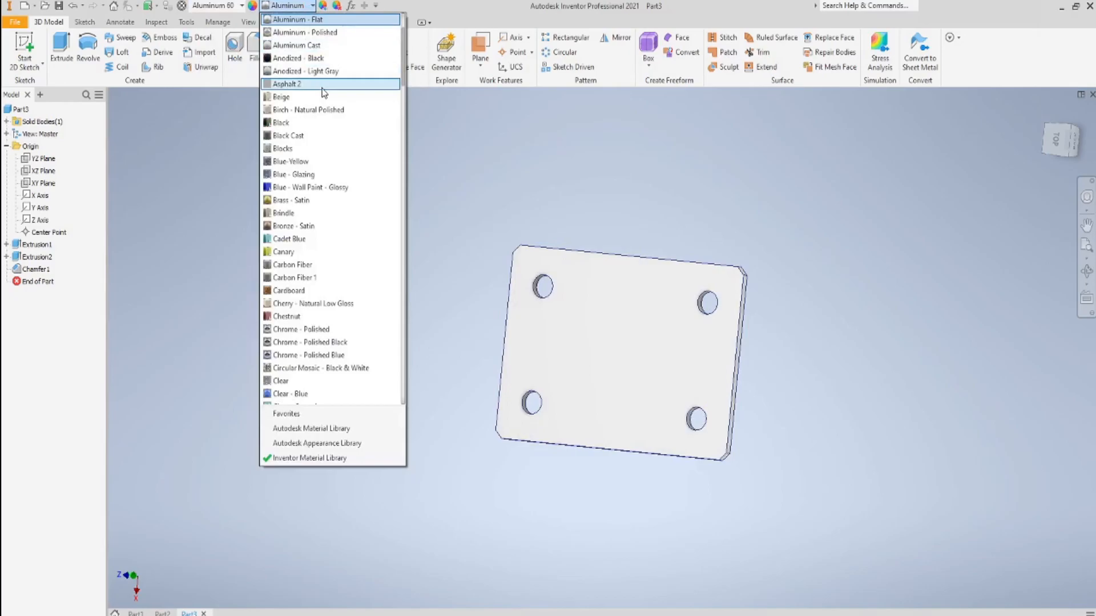
pyautogui.click(302, 70)
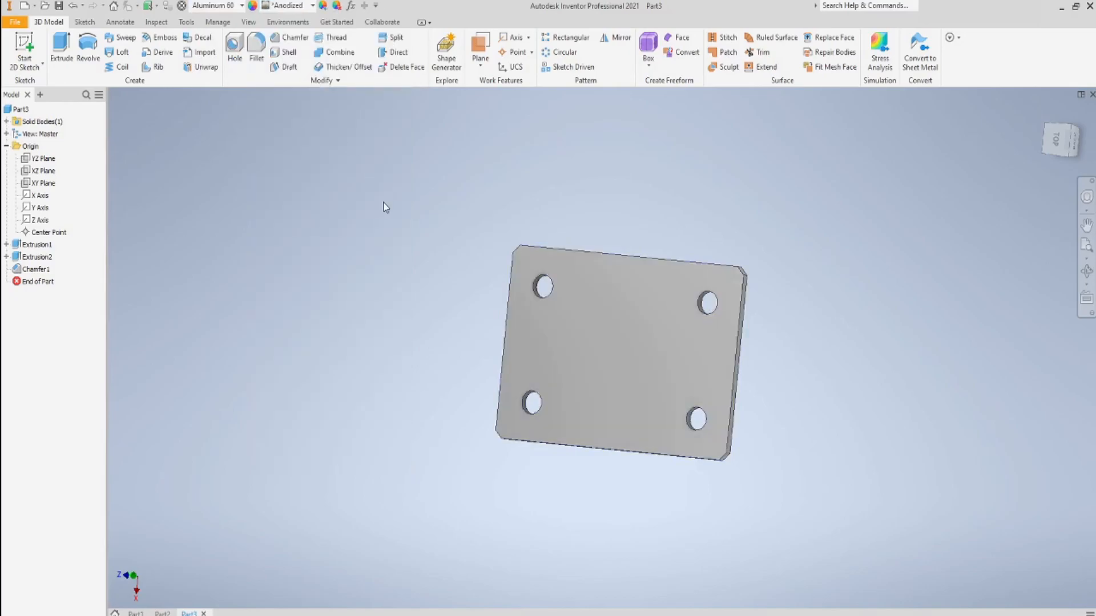
pyautogui.keyDown('shift'); pyautogui.moveTo(401, 247); pyautogui.dragTo(539, 177, button='middle'); pyautogui.keyUp('shift')
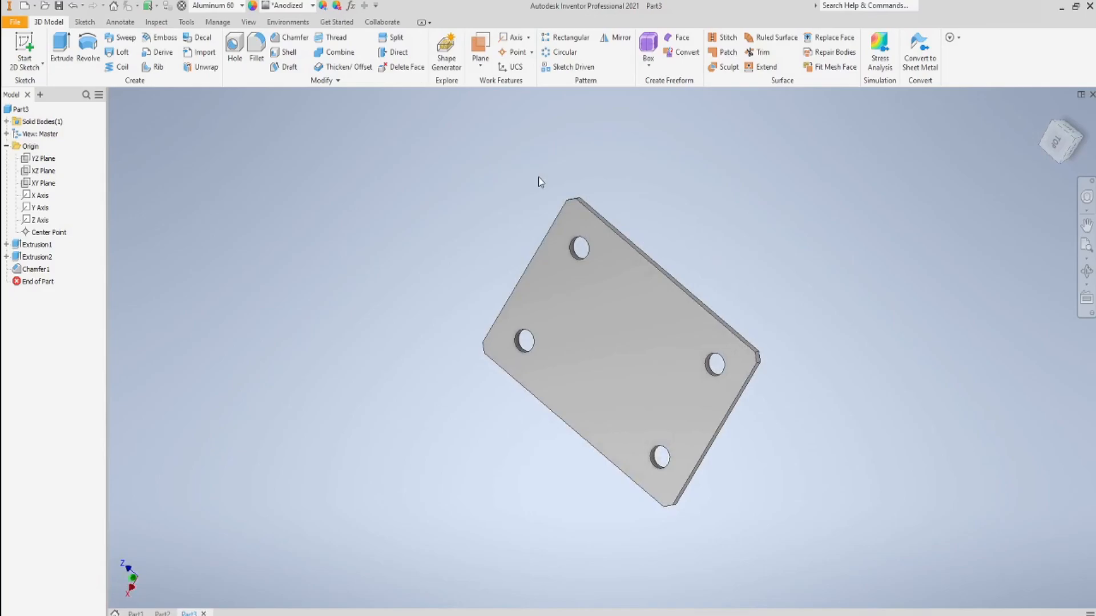